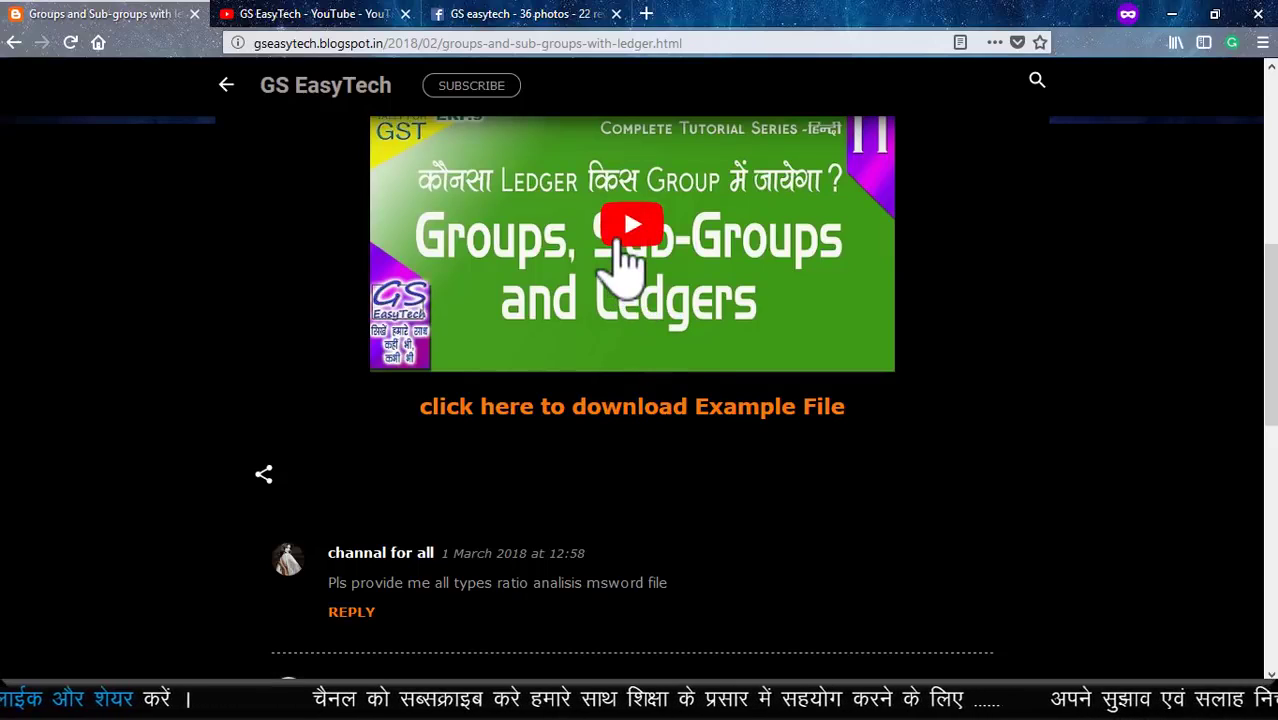
# Step: Look through the GS EasyTech playlists on YouTube and the posts on its Facebook page
pyautogui.click(312, 14)
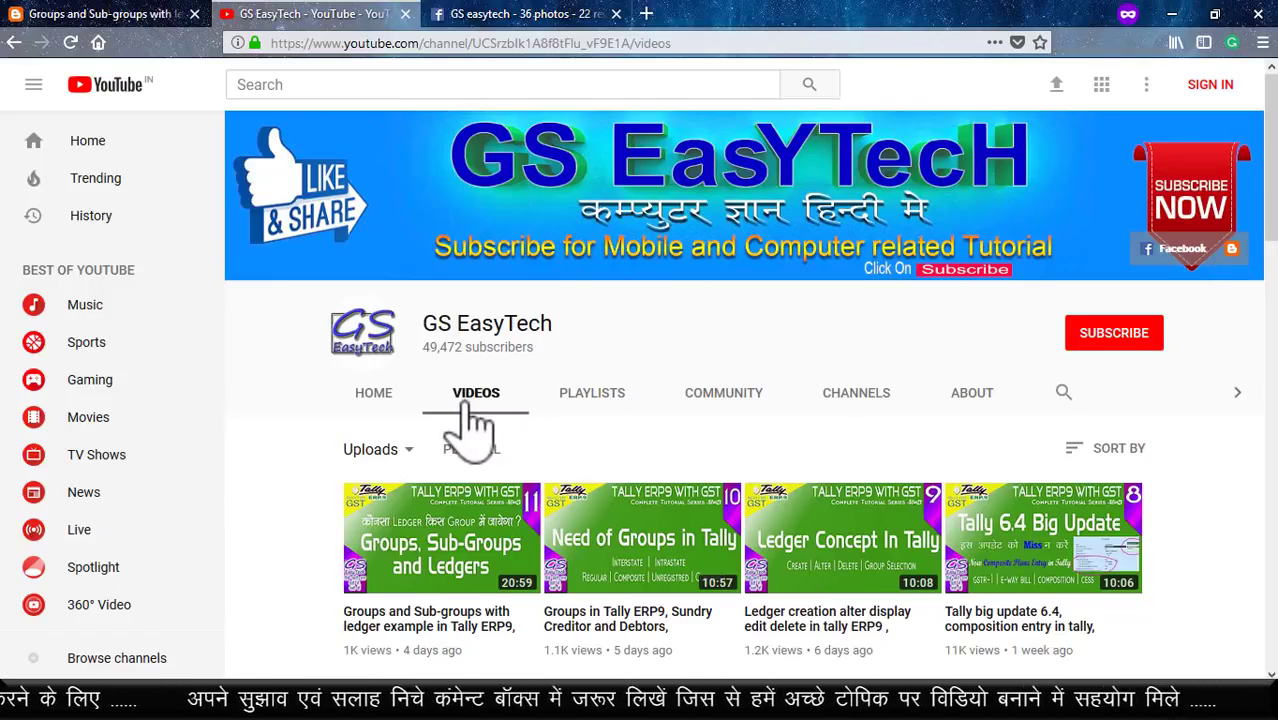
pyautogui.click(590, 394)
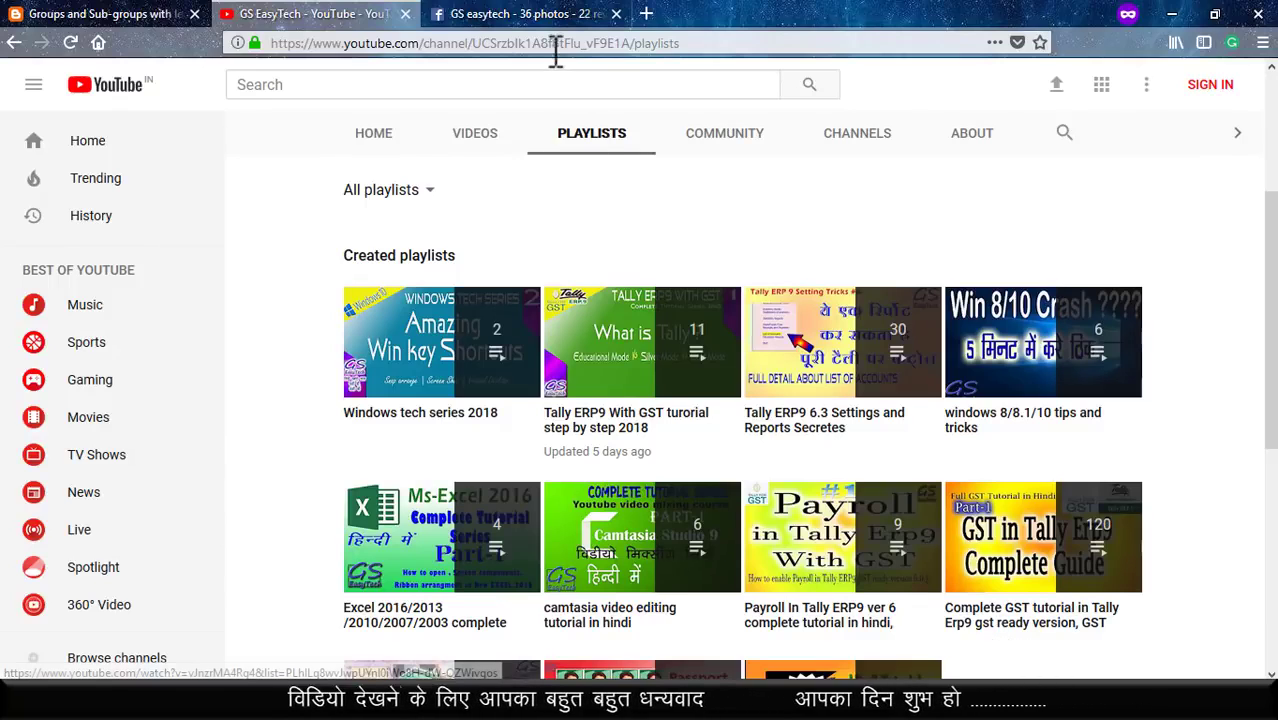
pyautogui.click(521, 14)
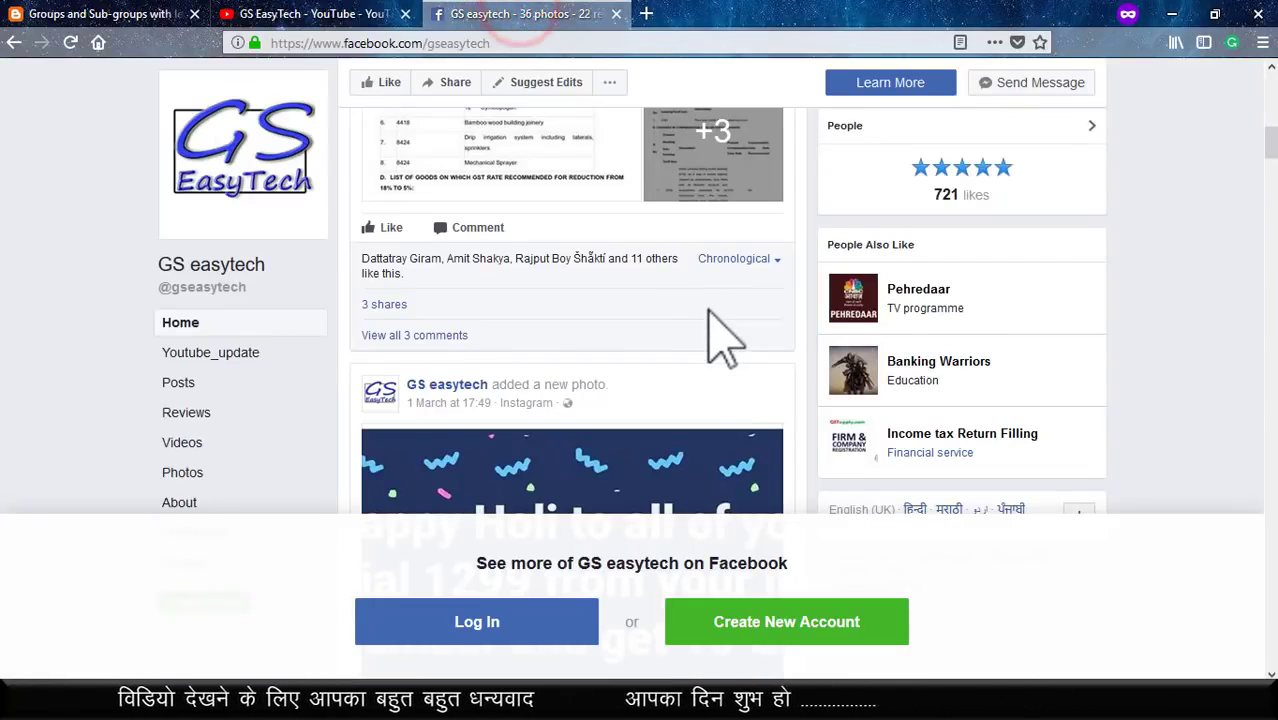
pyautogui.scroll(10, 545, 355)
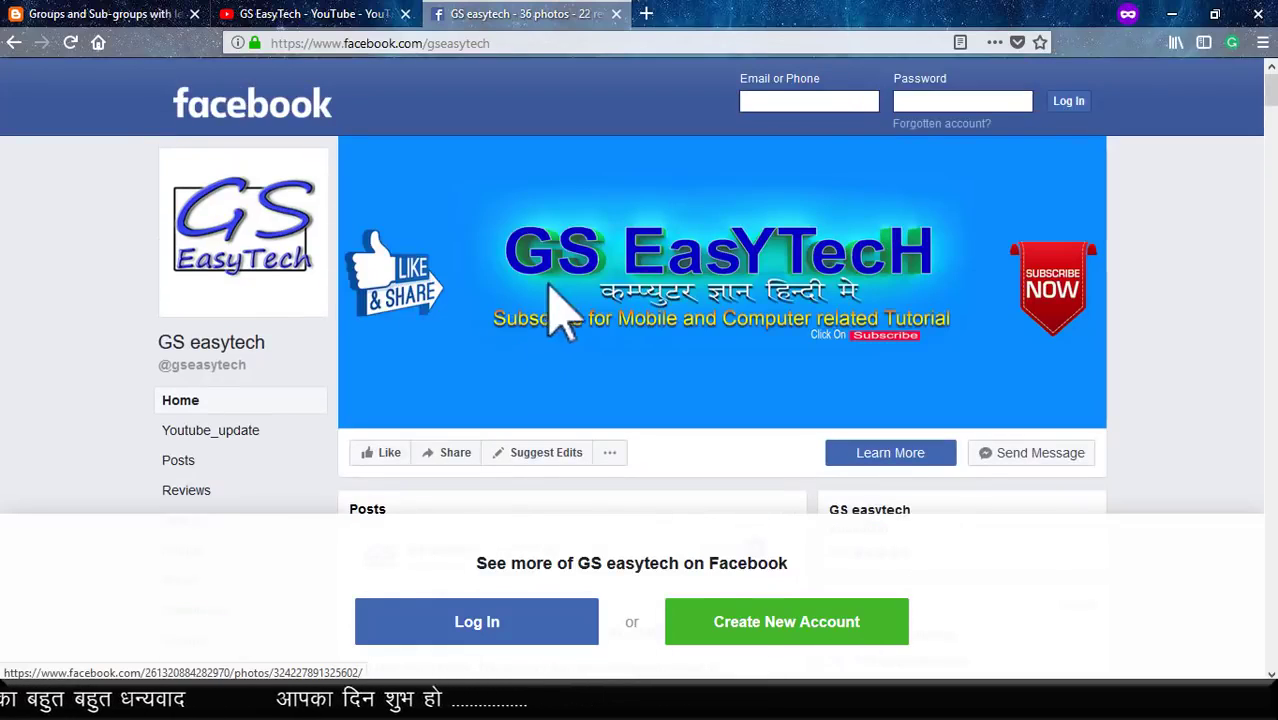
pyautogui.scroll(-4, 684, 300)
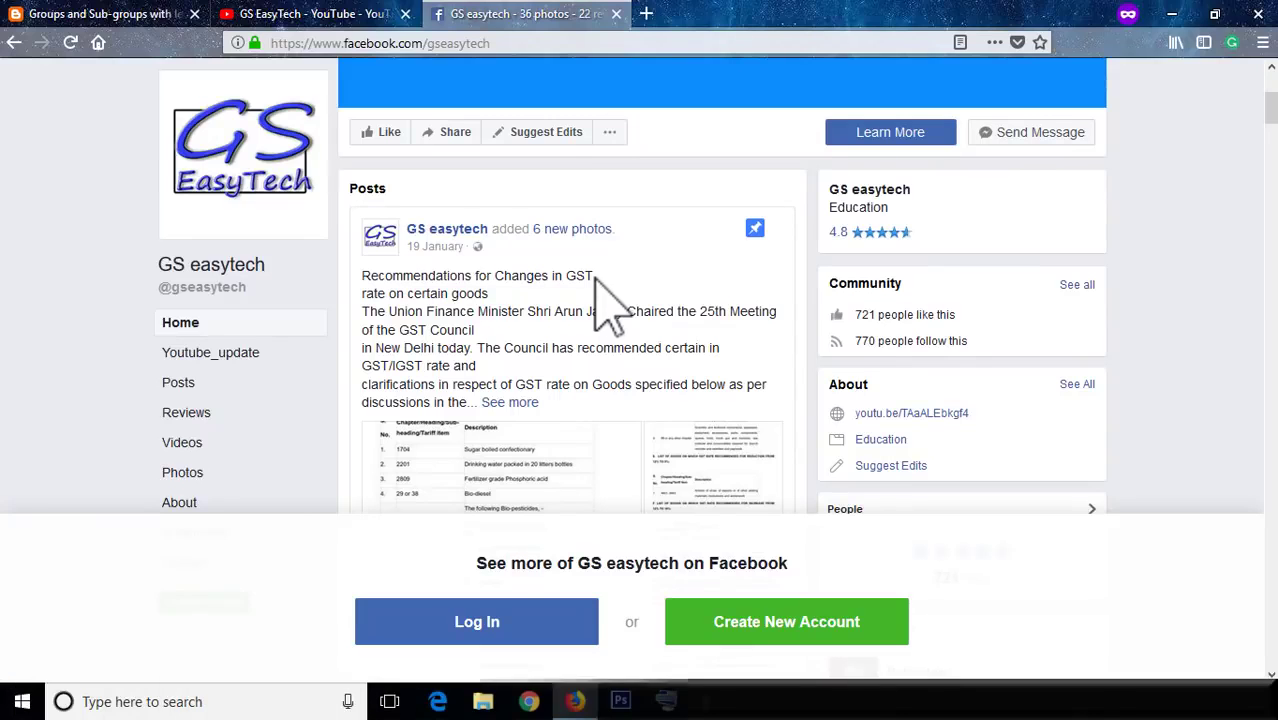
pyautogui.scroll(-2, 595, 275)
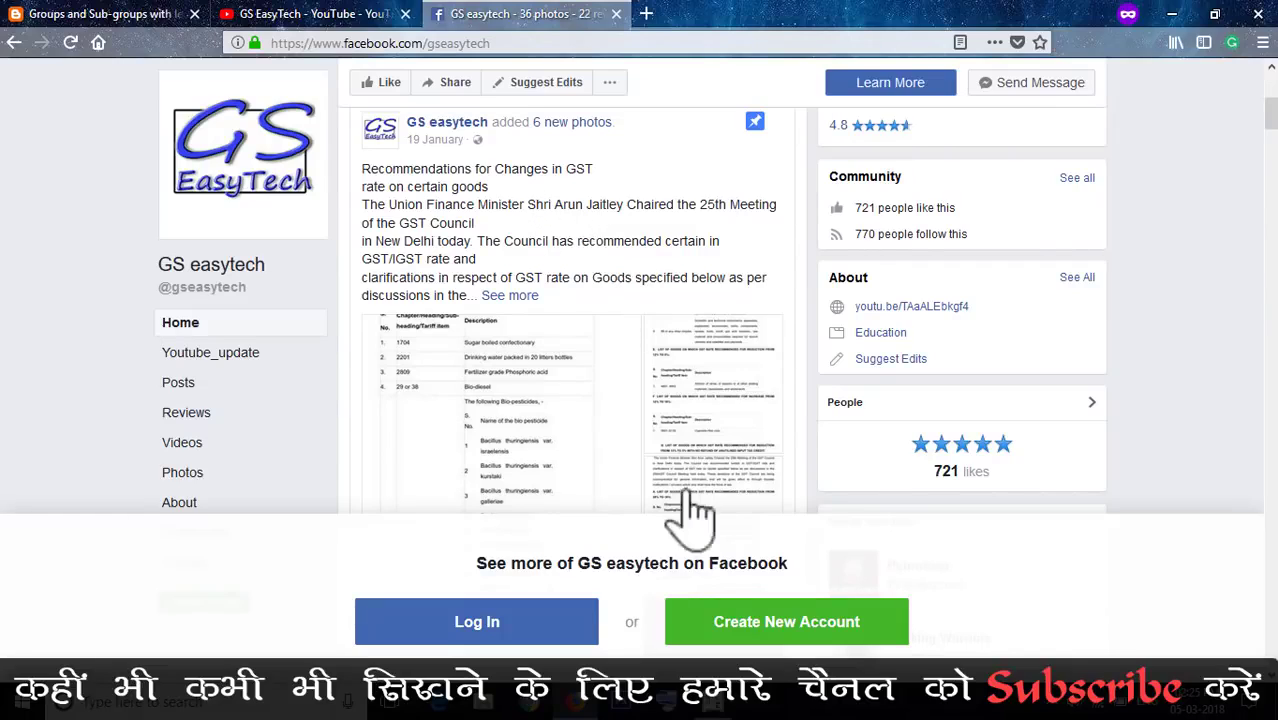
# Step: Switch to Tally.ERP 9 and view the voucher types available for display and for alteration under Accounts Info
pyautogui.click(712, 701)
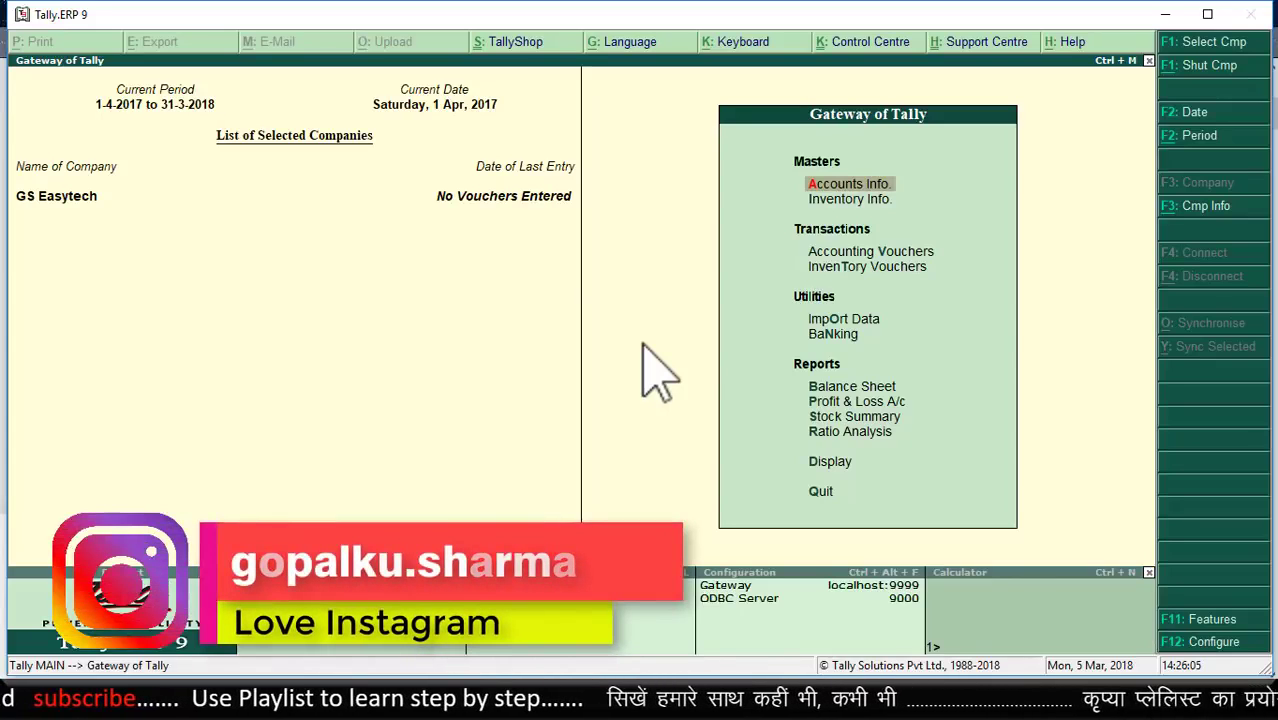
pyautogui.click(872, 184)
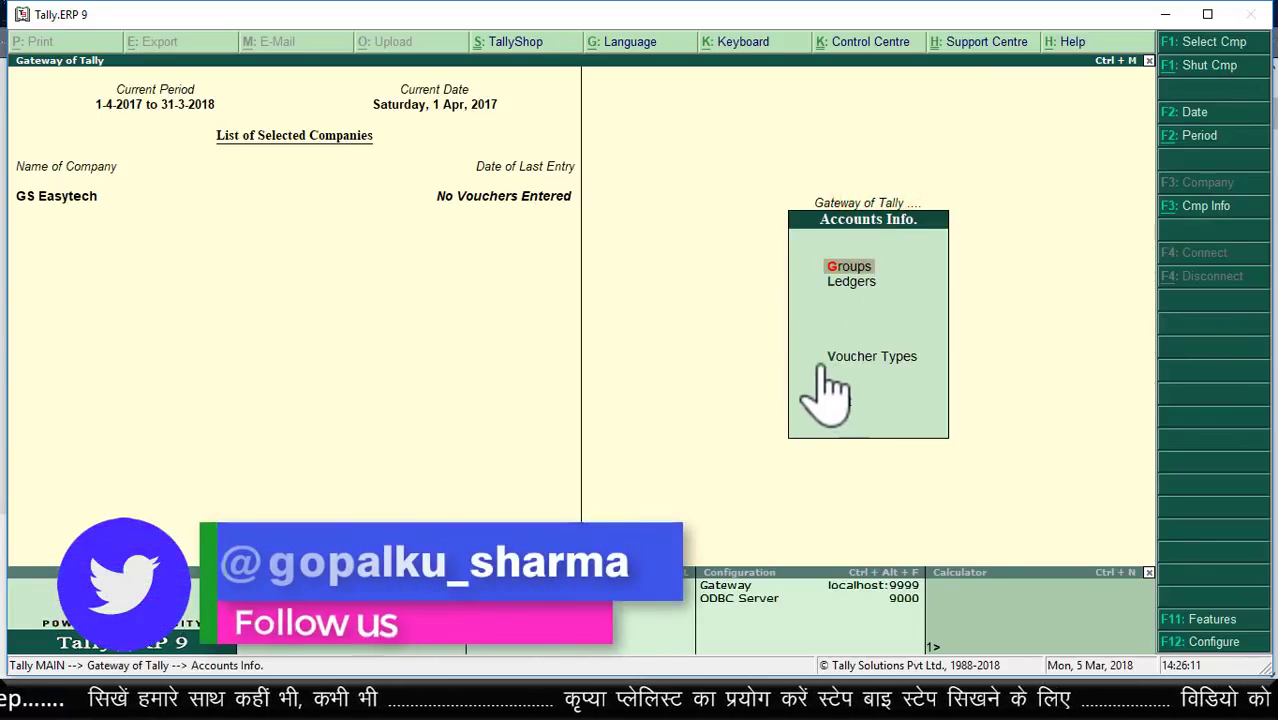
pyautogui.click(850, 358)
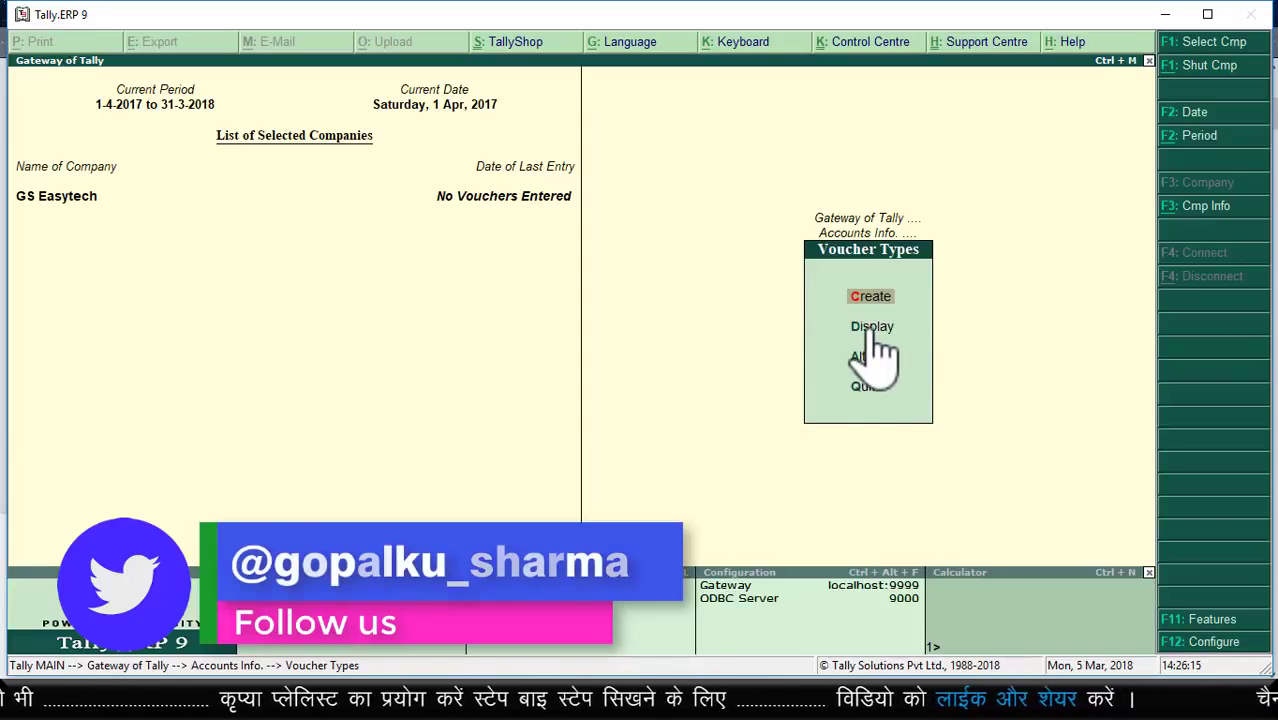
pyautogui.click(870, 328)
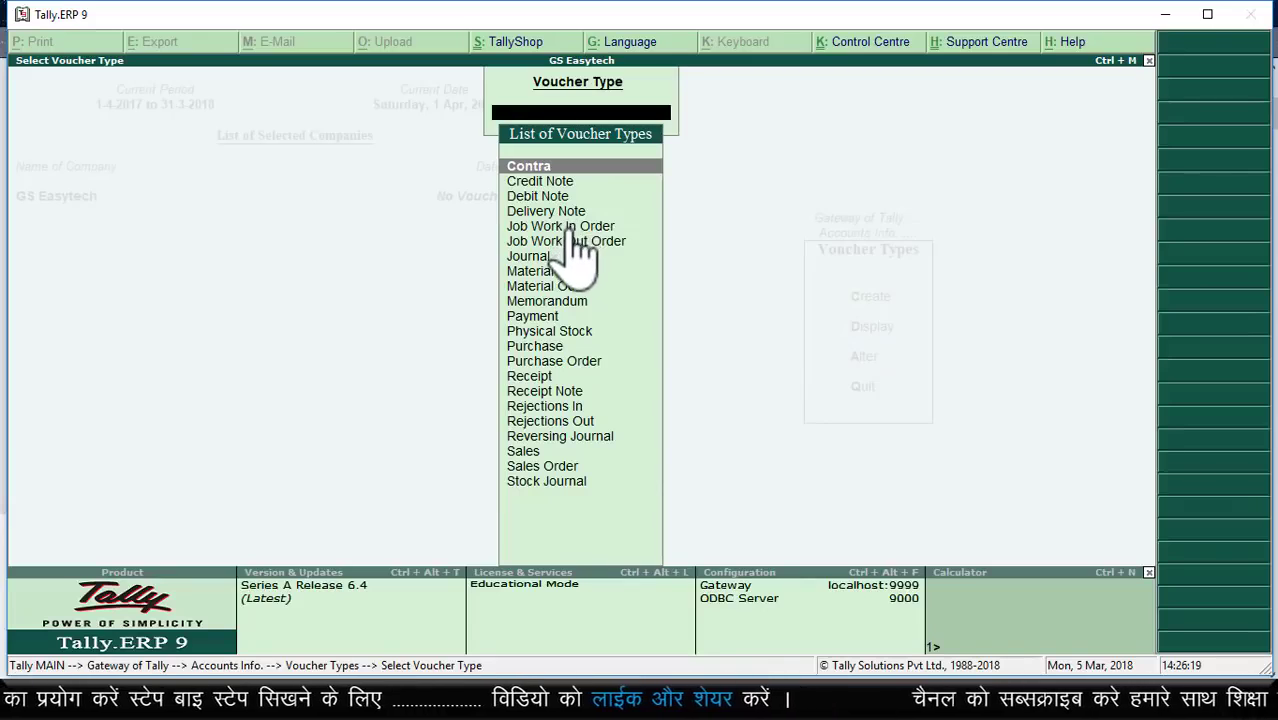
pyautogui.moveTo(485, 143); pyautogui.dragTo(660, 517)
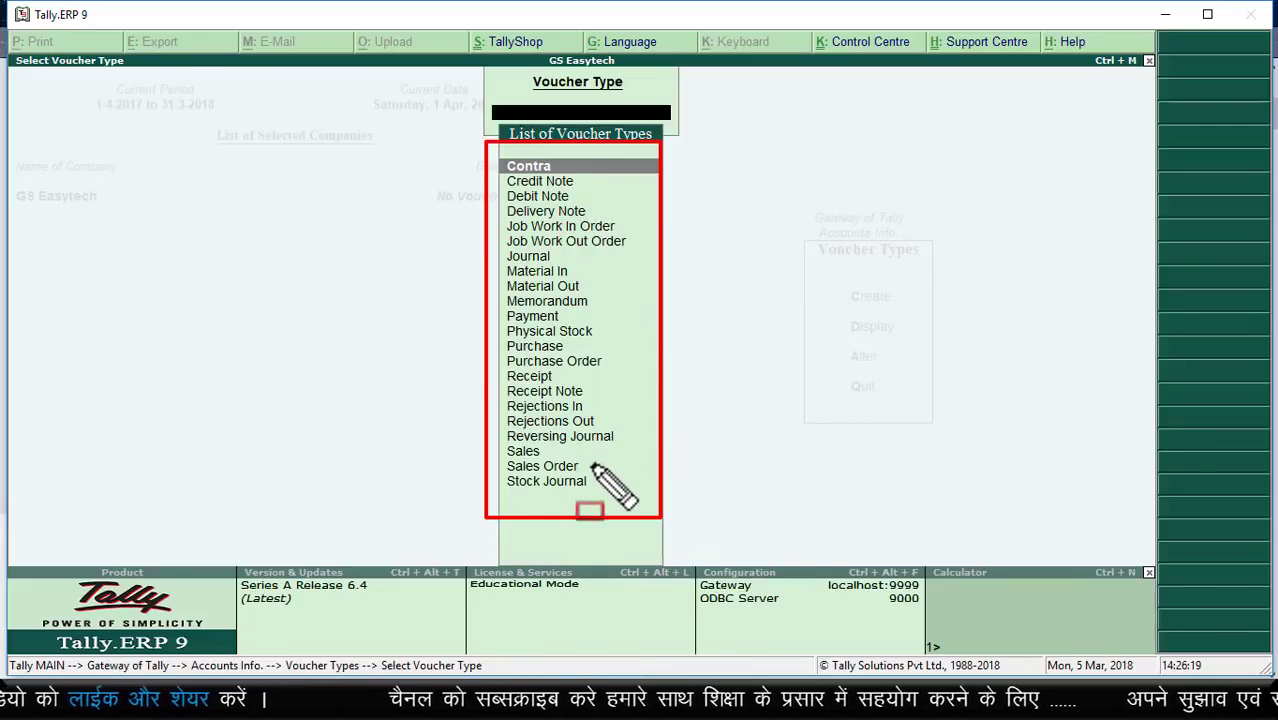
pyautogui.press('Escape')
pyautogui.press('Escape')
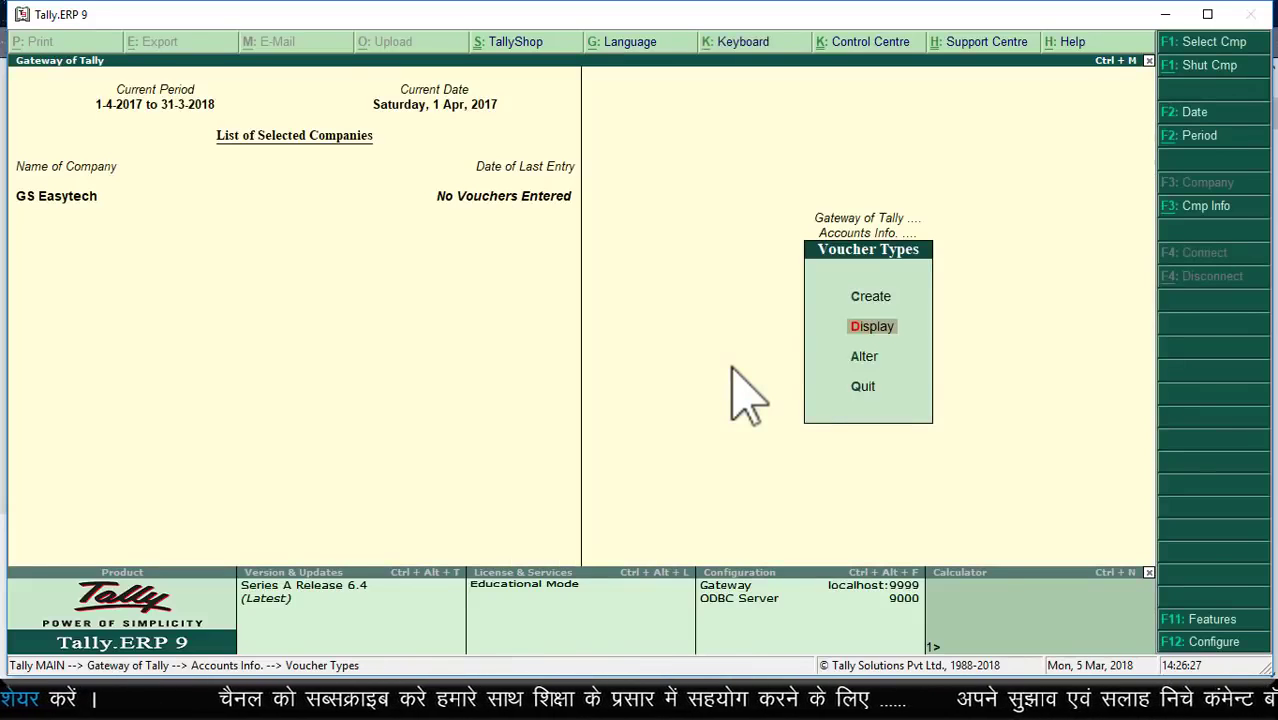
pyautogui.click(860, 360)
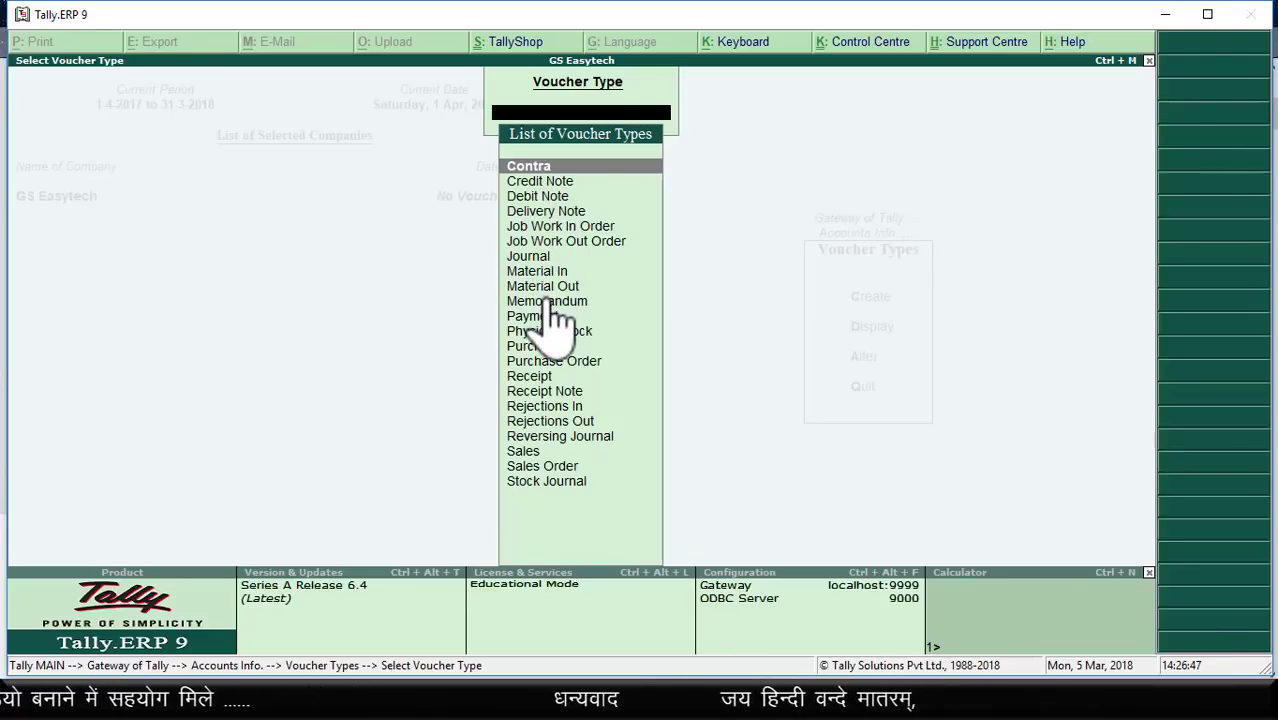
pyautogui.press('Escape')
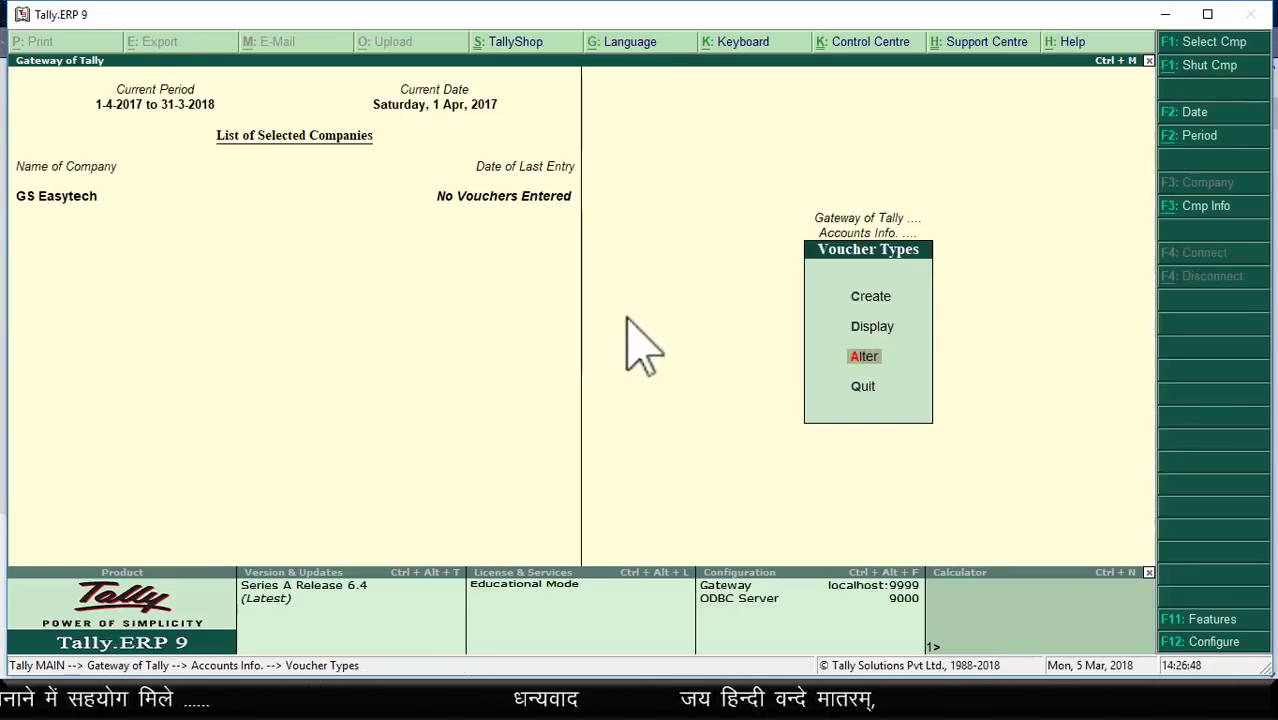
# Step: Start a new voucher type named Banking Work based on the Contra voucher, keeping the abbreviation Ctra
pyautogui.click(870, 297)
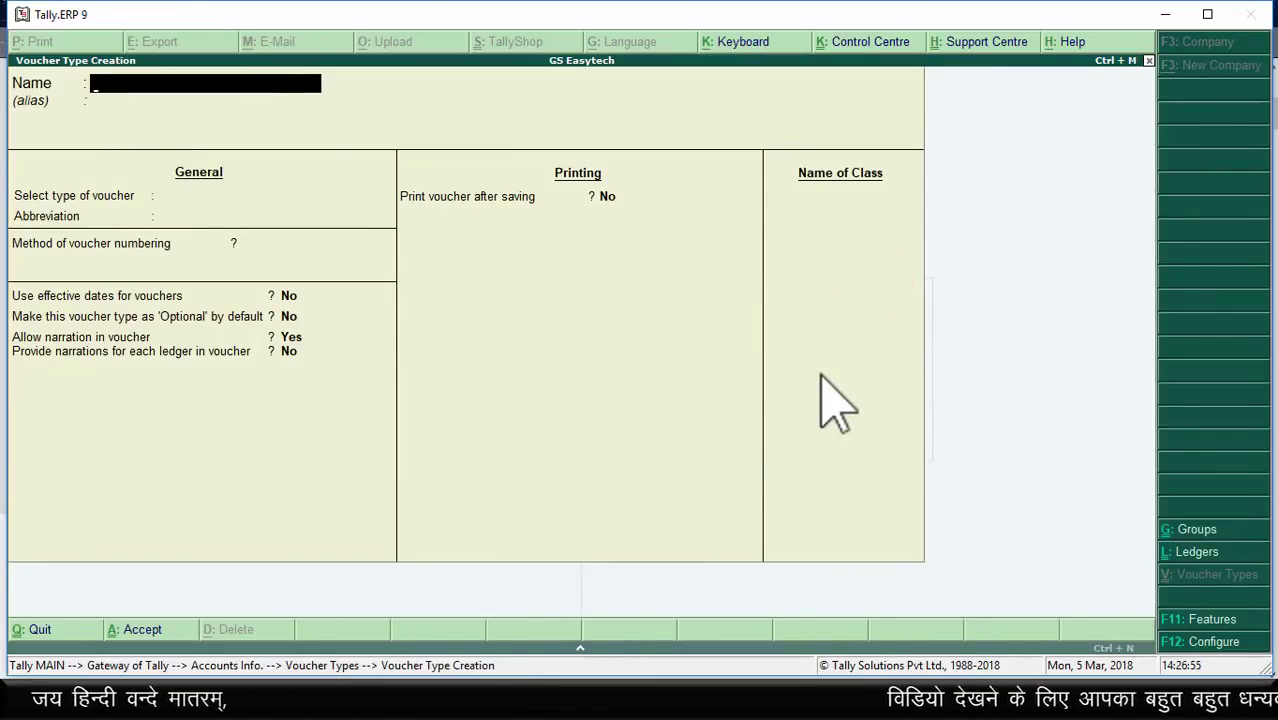
pyautogui.write('Banking Work')
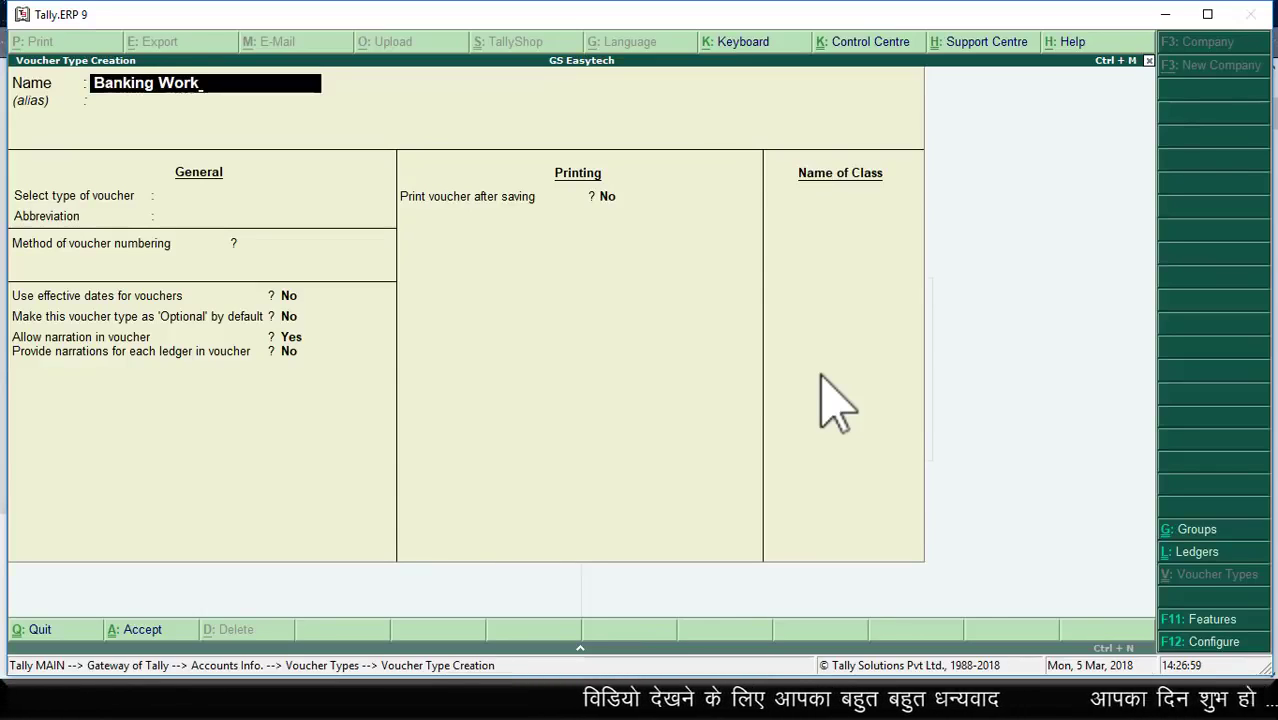
pyautogui.press('Return')
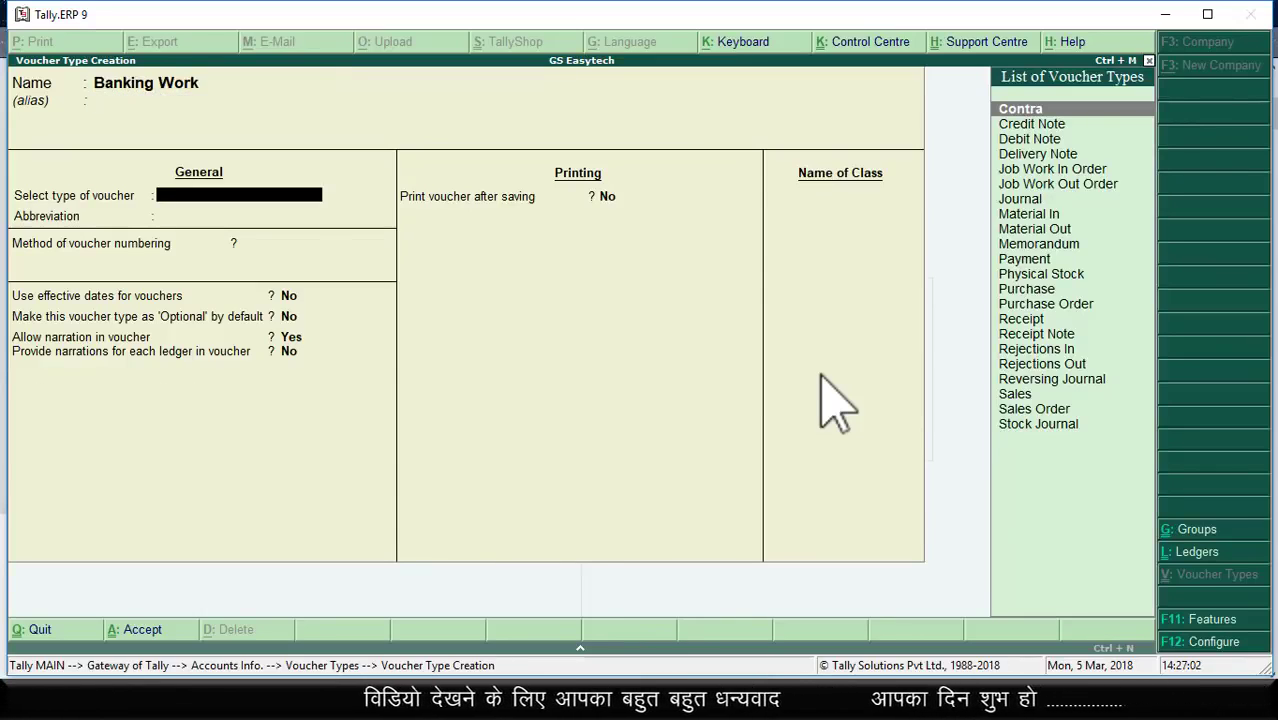
pyautogui.press('Return')
pyautogui.press('Return')
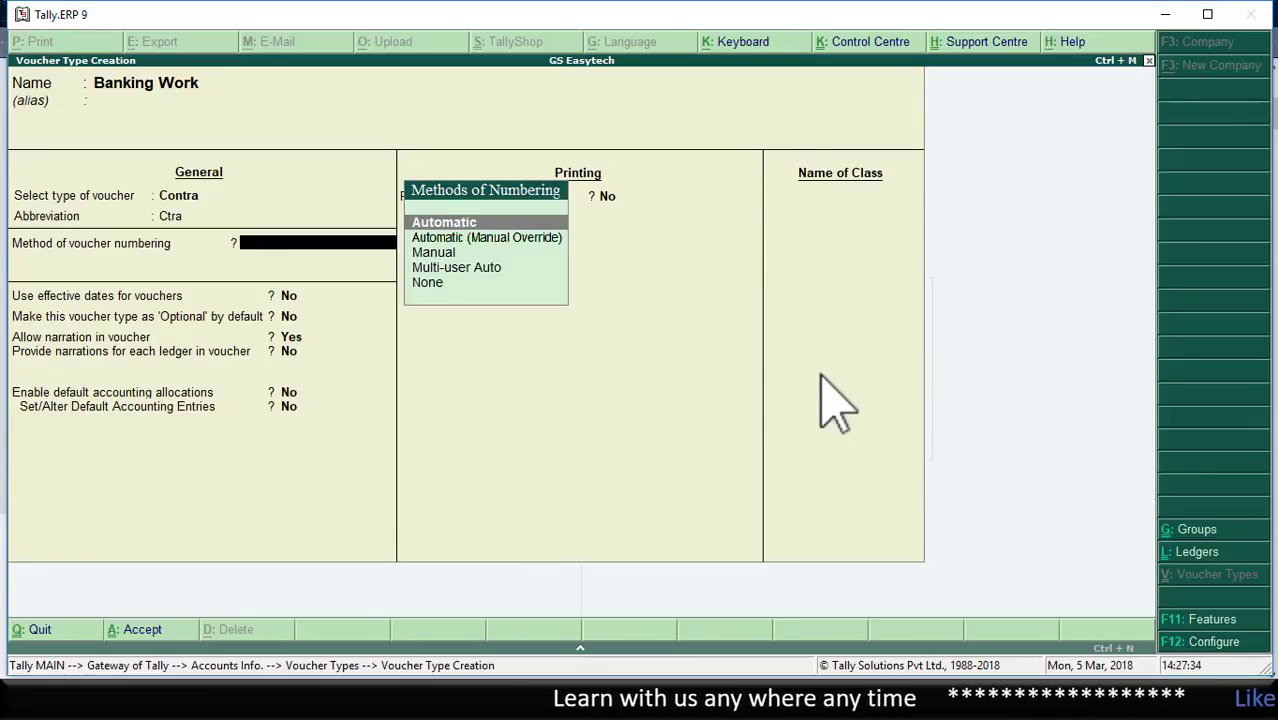
# Step: Set the voucher numbering method to Multi-user Auto, save the voucher type and leave the creation form
pyautogui.press('Down')
pyautogui.press('Down')
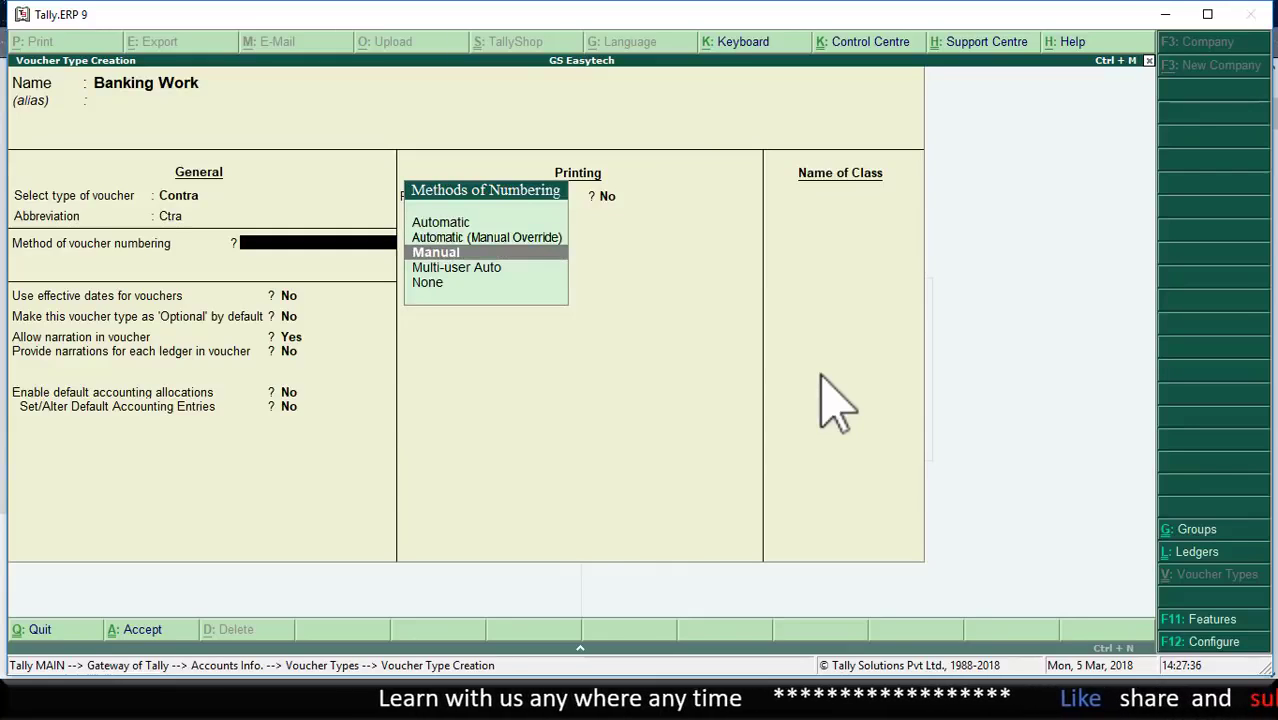
pyautogui.press('Down')
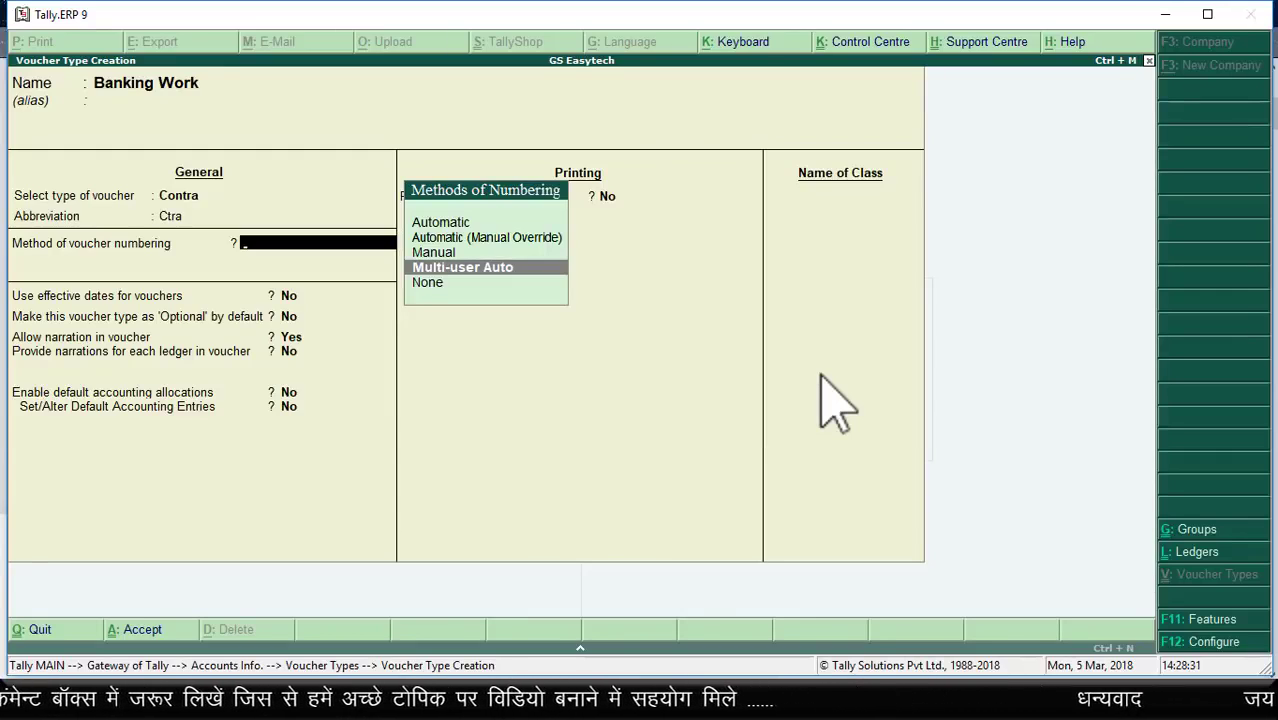
pyautogui.press('Return')
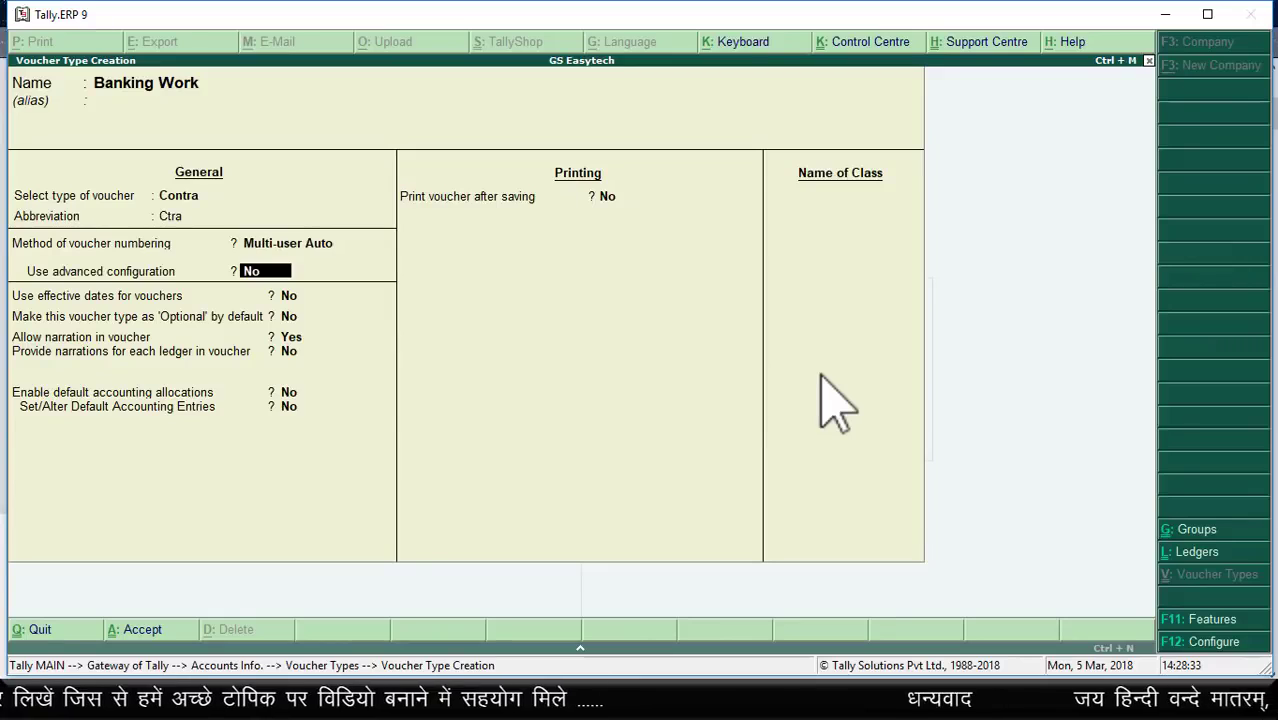
pyautogui.hotkey('ctrl', 'a')
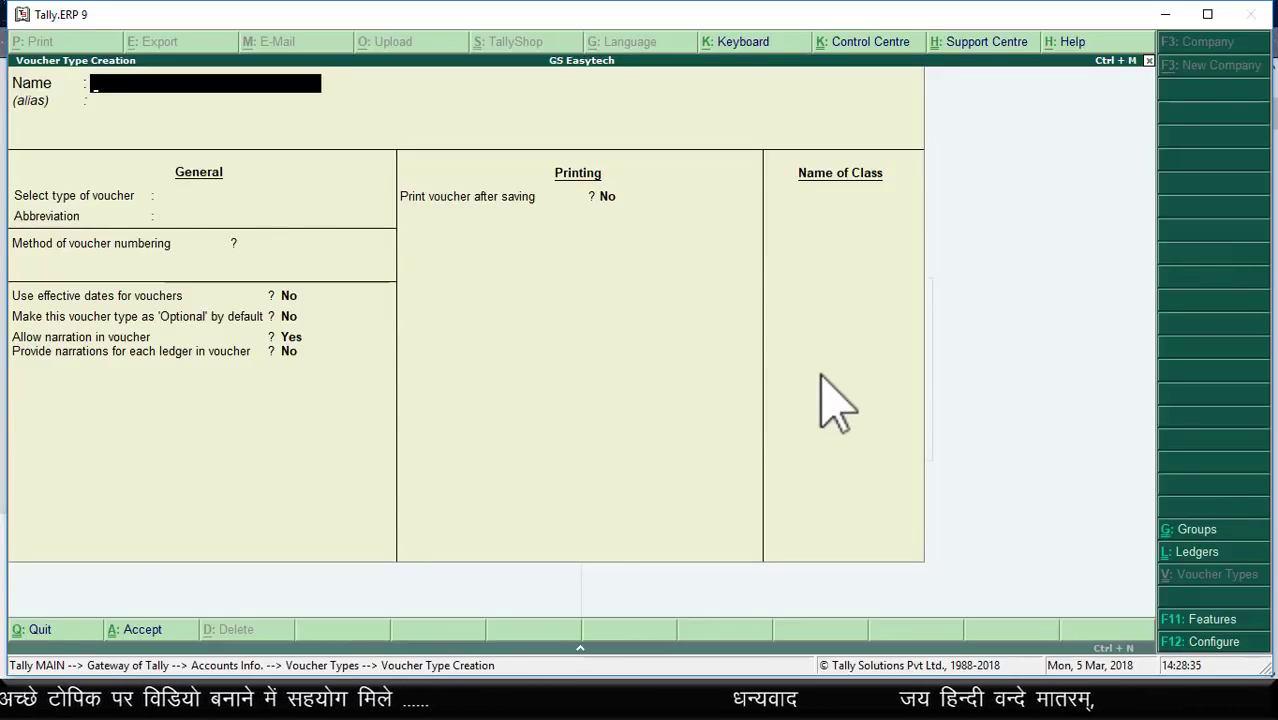
pyautogui.press('Escape')
pyautogui.press('y')
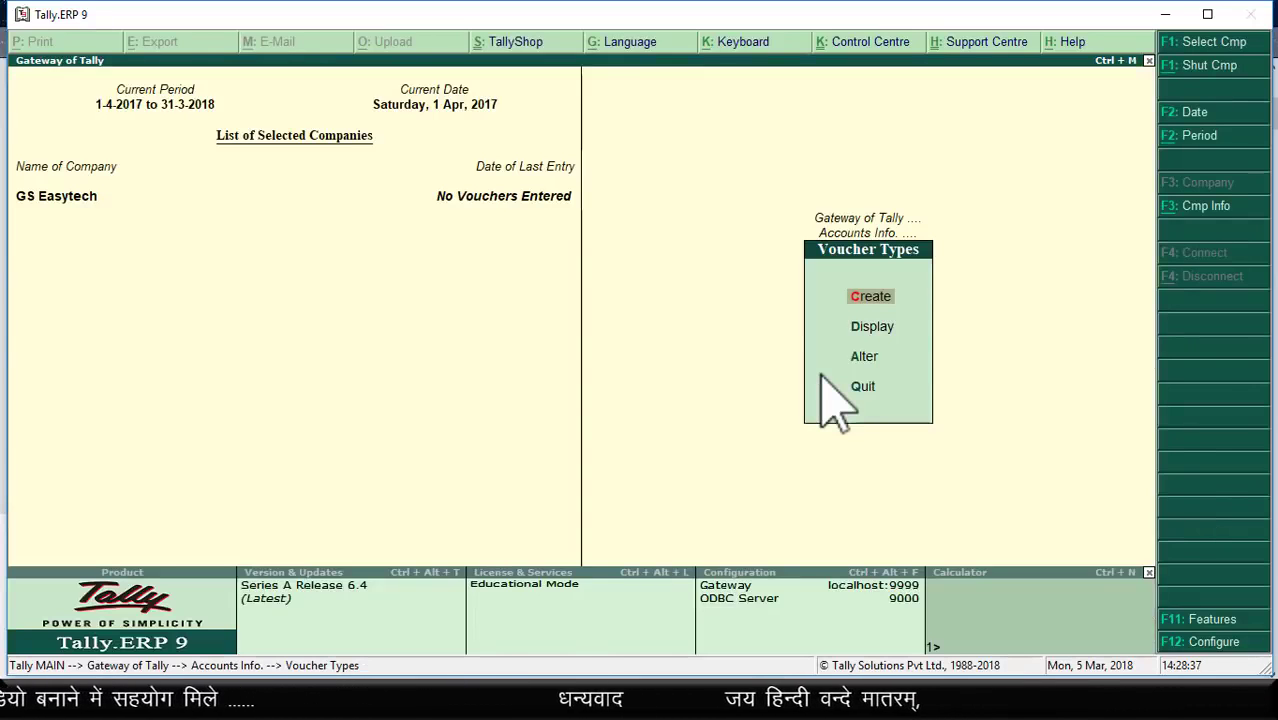
# Step: Check the list of voucher types for Banking Work, and return to the Gateway of Tally
pyautogui.press('Return')
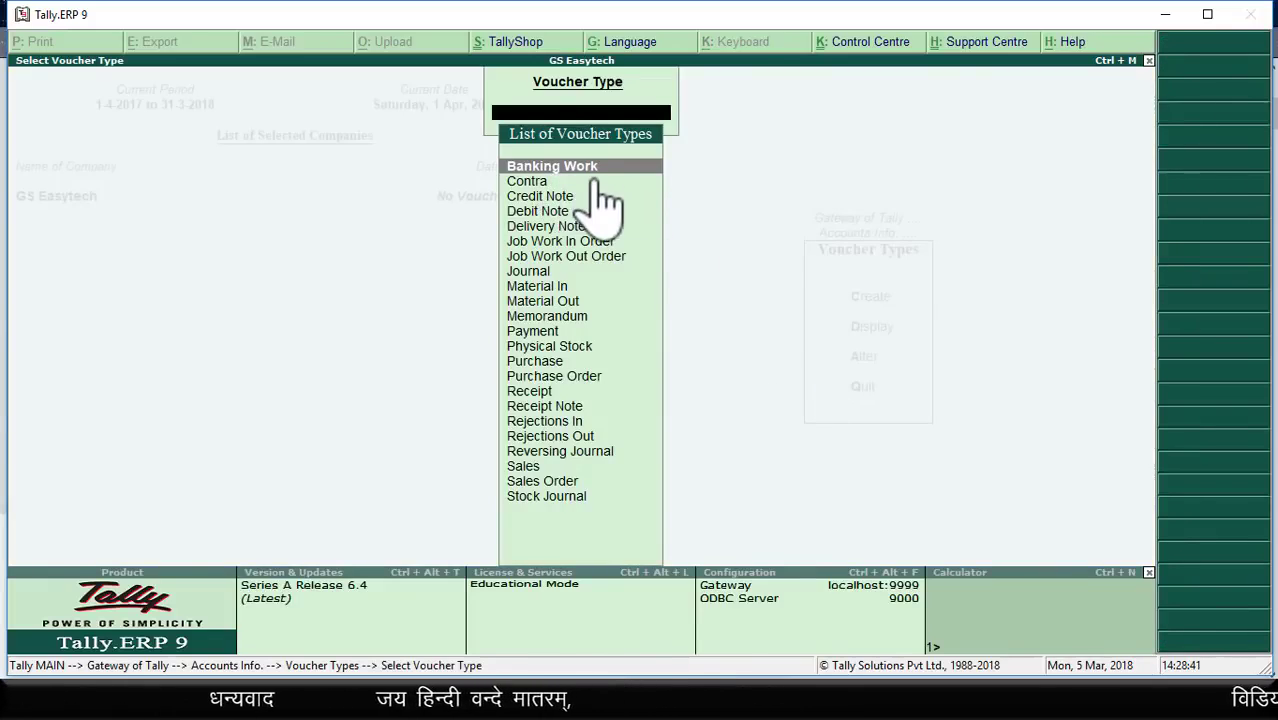
pyautogui.press('Escape')
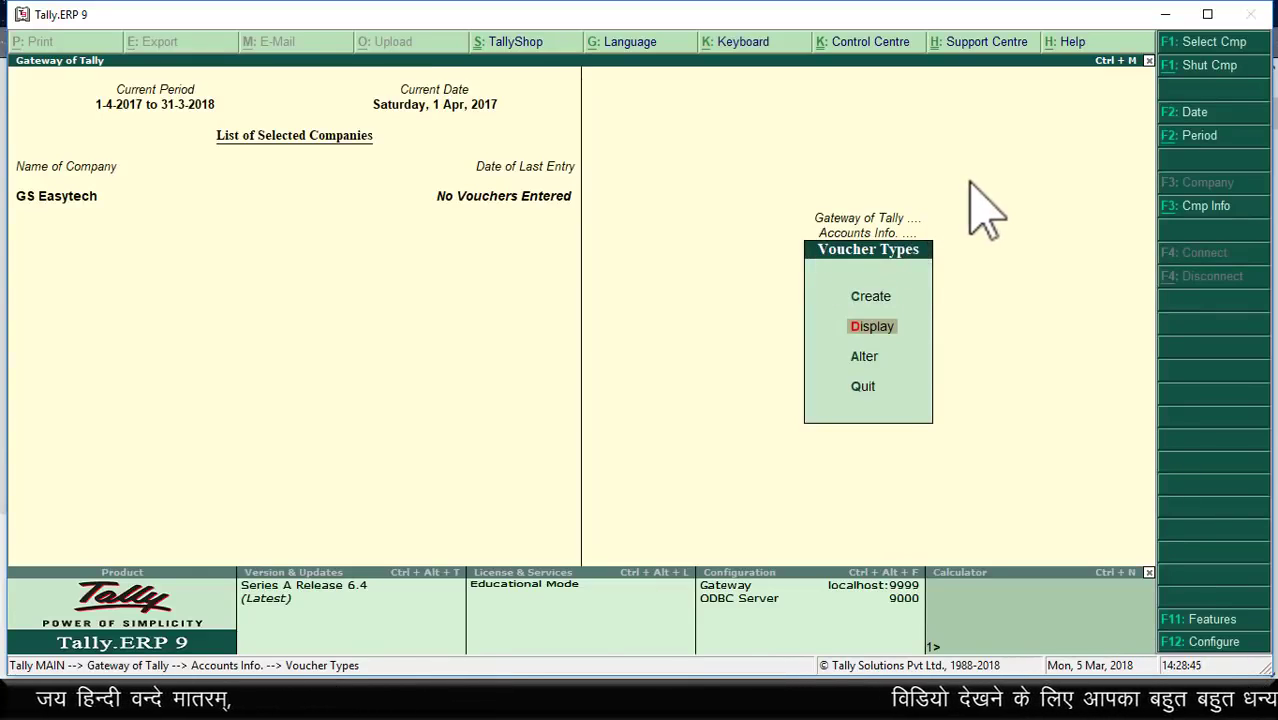
pyautogui.press('Escape')
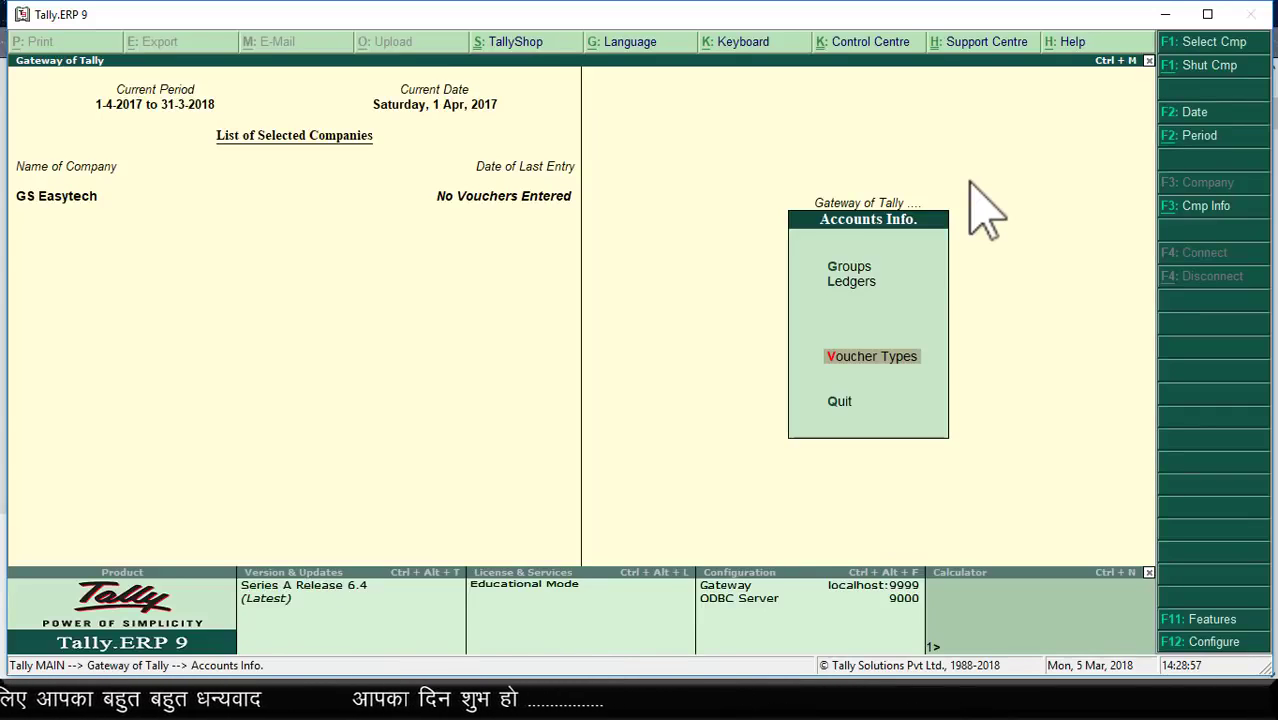
pyautogui.press('Escape')
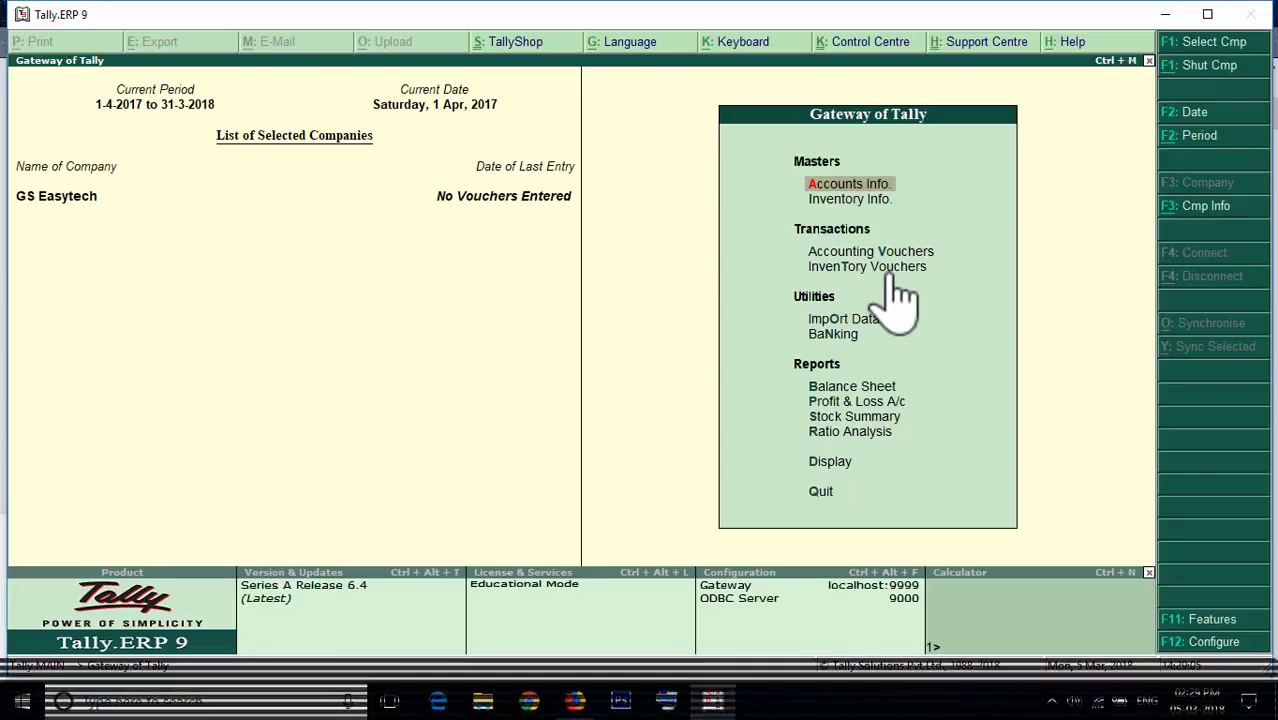
# Step: Open accounting voucher entry and switch it to inventory vouchers
pyautogui.click(845, 252)
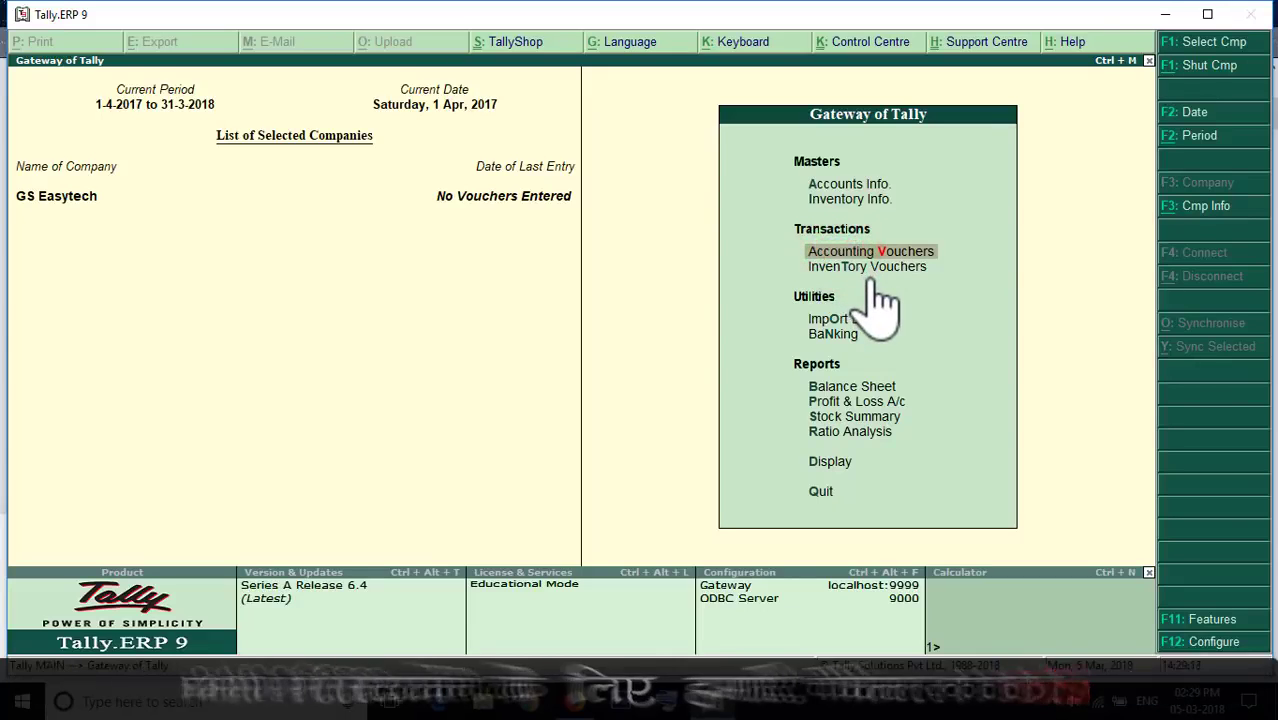
pyautogui.press('Return')
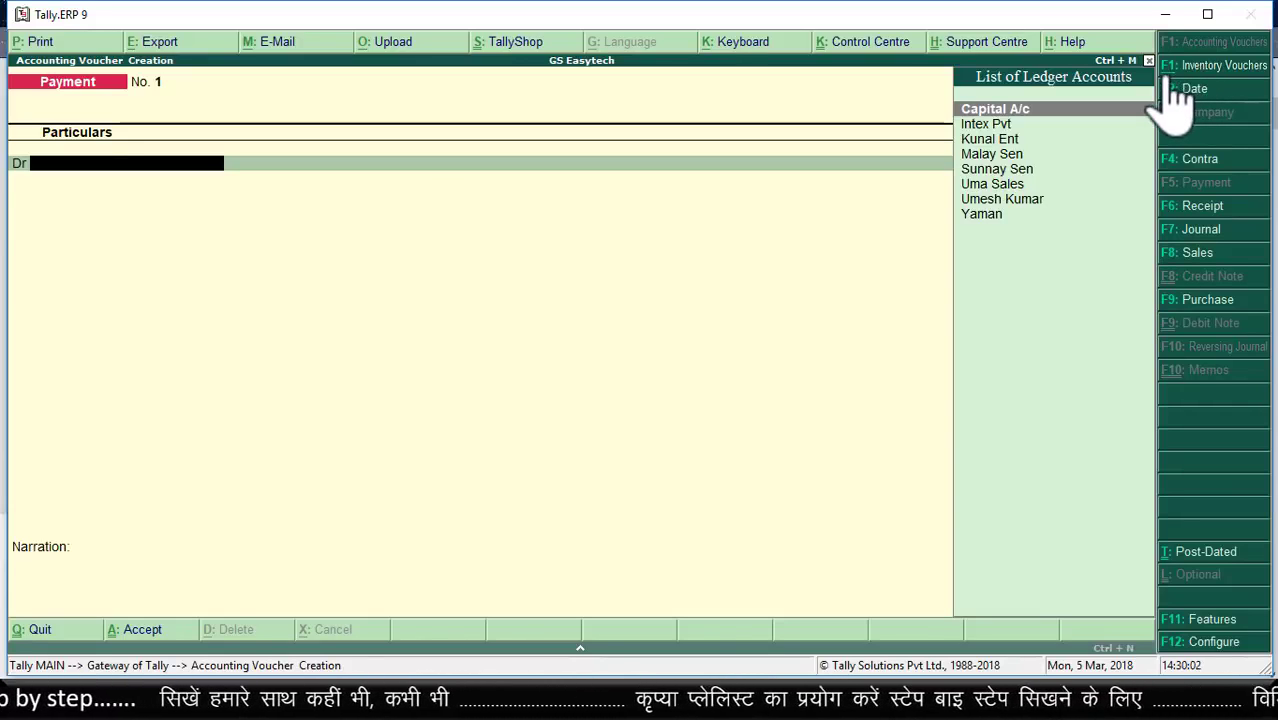
pyautogui.click(1215, 66)
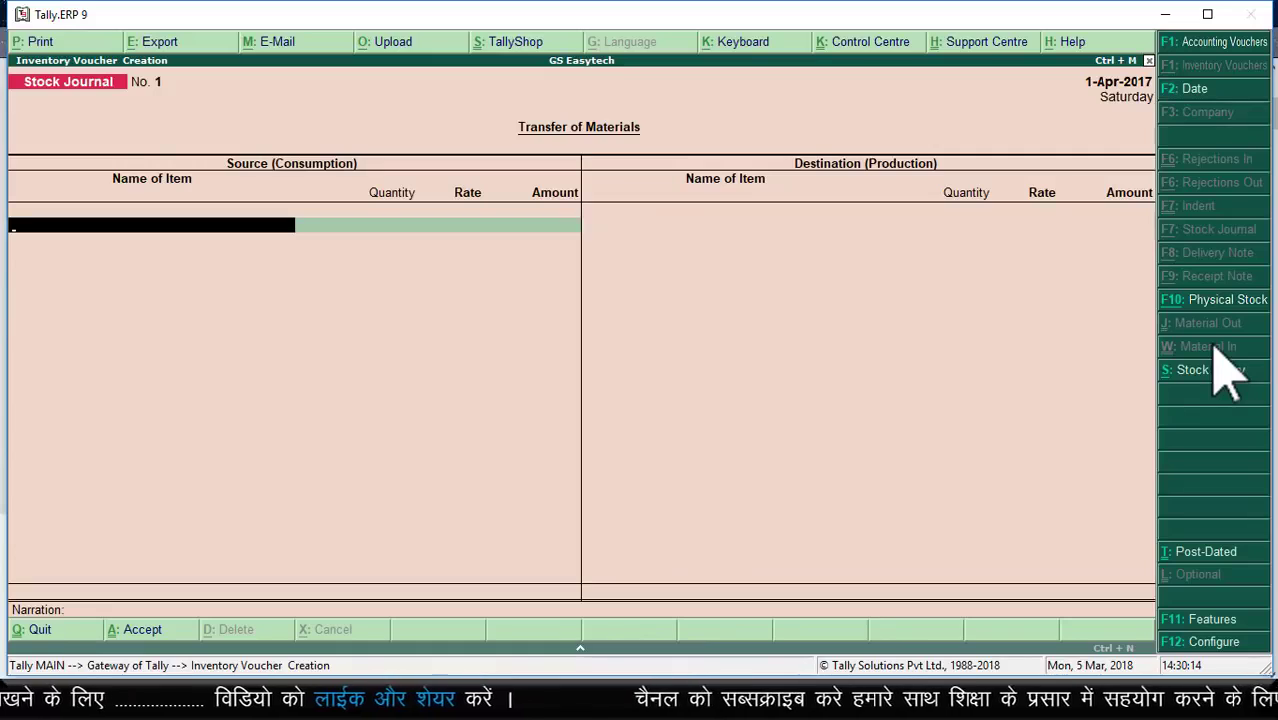
# Step: Enable tracking numbers, rejection inward and outward notes, material in and out vouchers, and stock item cost tracking in the inventory features, and accept
pyautogui.click(1220, 624)
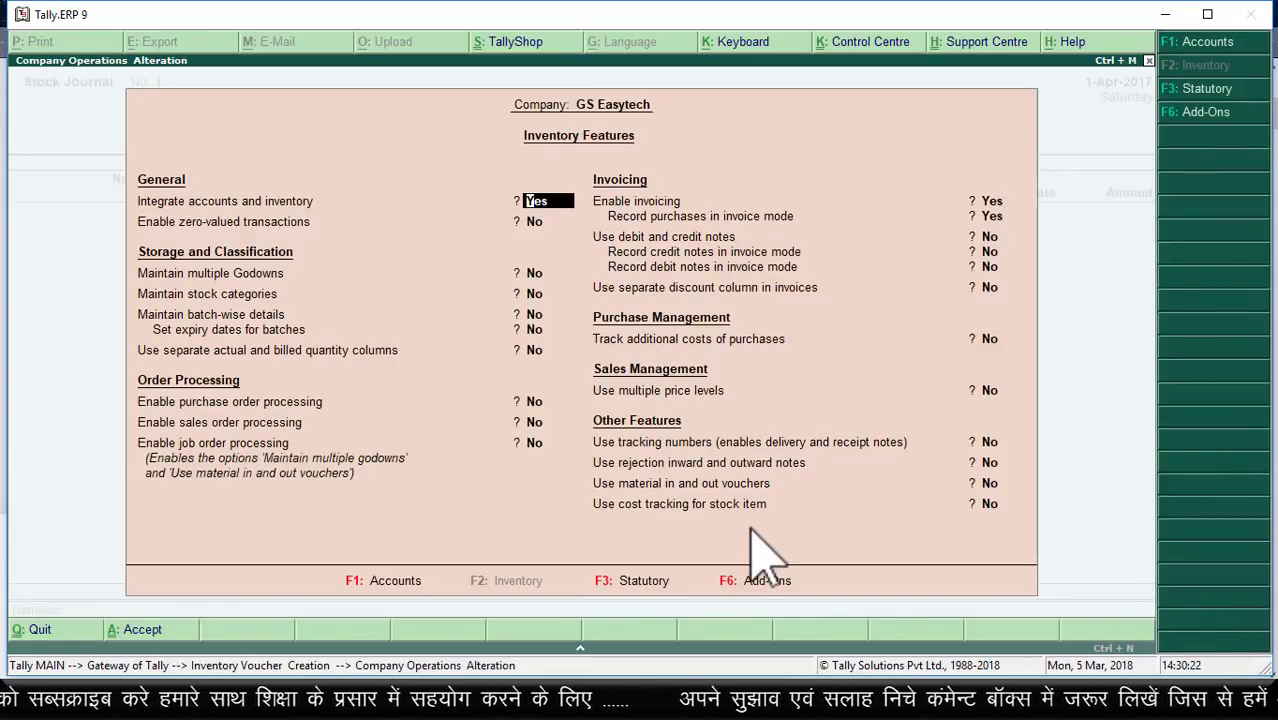
pyautogui.hotkey('ctrl', 'alt', 'd')
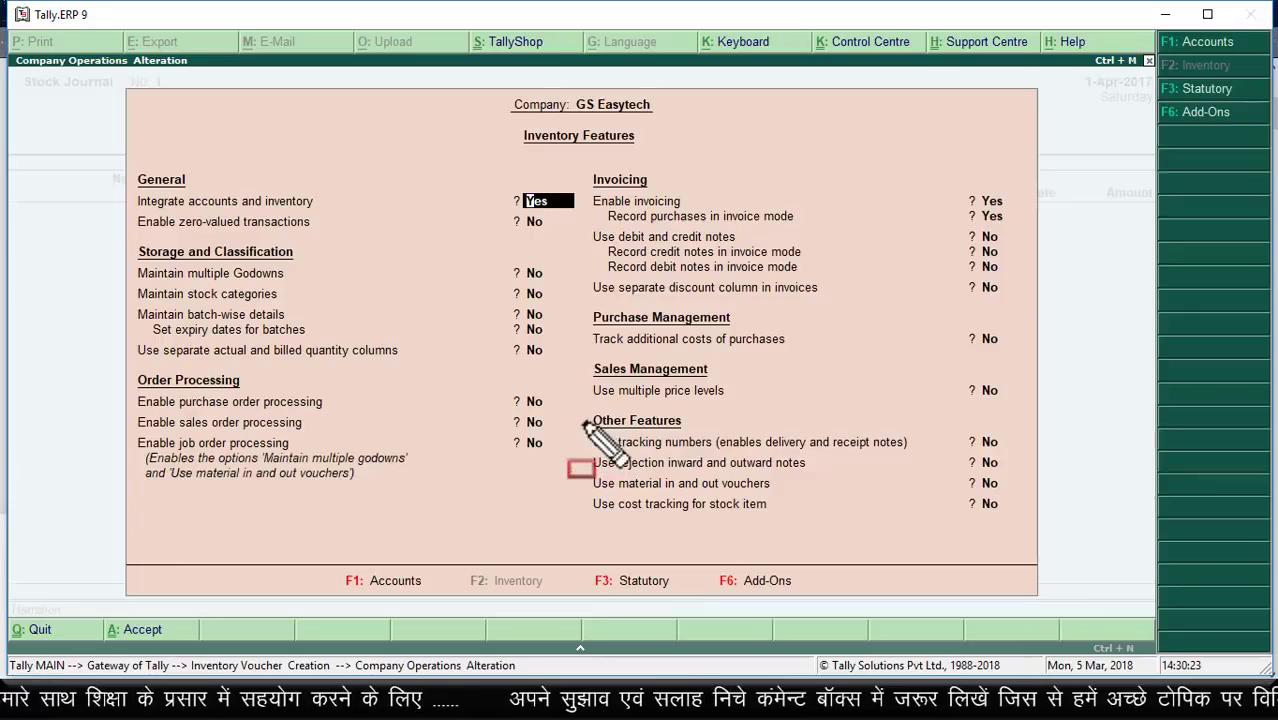
pyautogui.moveTo(576, 411)
pyautogui.mouseDown()
pyautogui.moveTo(622, 460)
pyautogui.moveTo(1026, 542)
pyautogui.mouseUp()
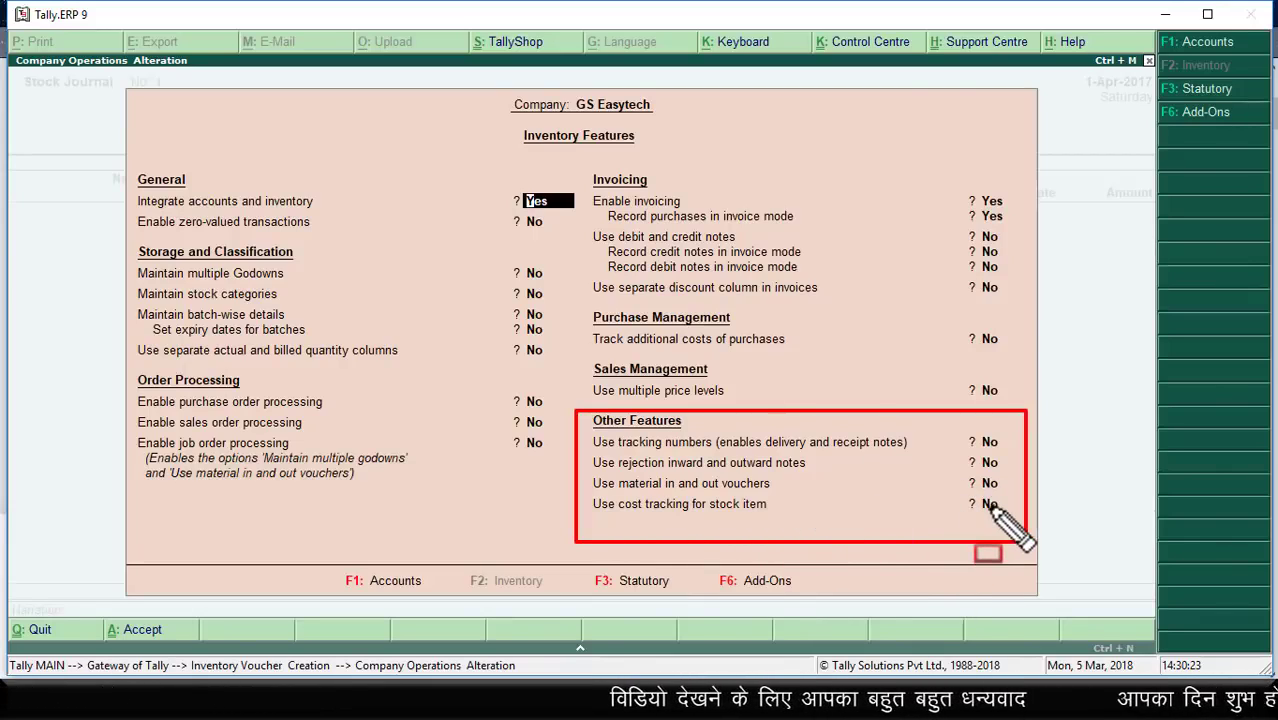
pyautogui.click(990, 441)
pyautogui.press('y')
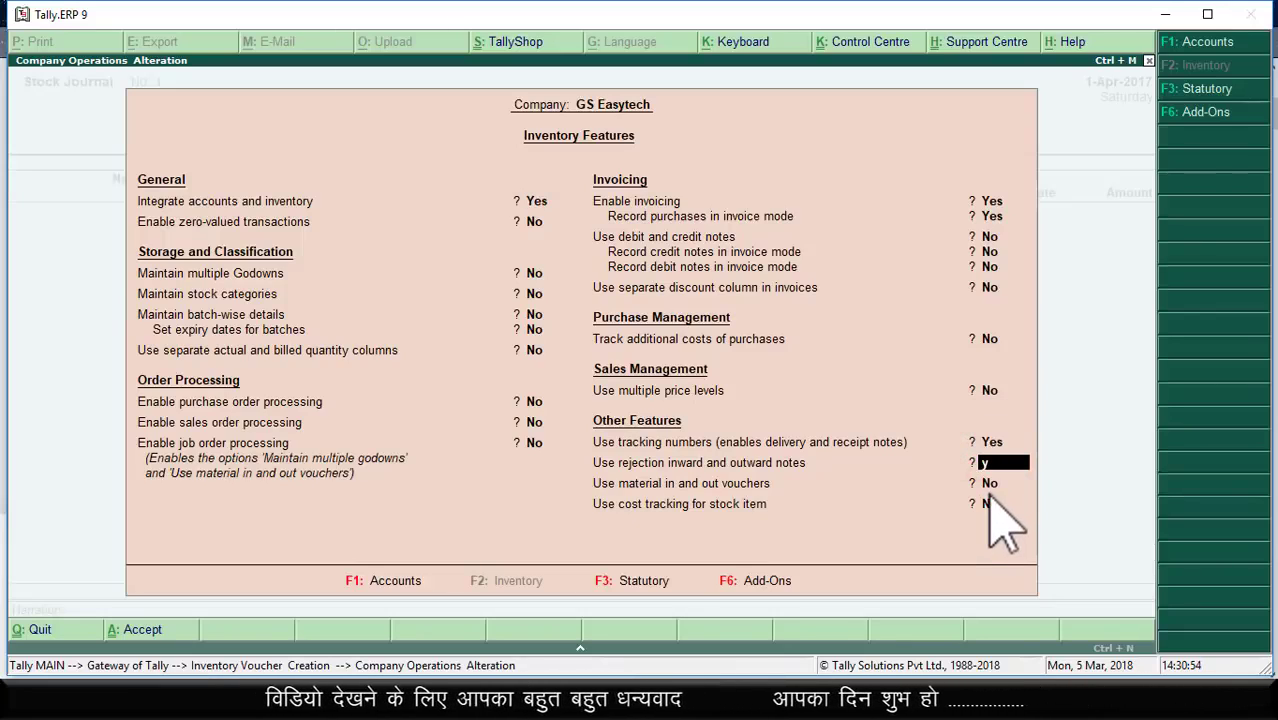
pyautogui.press('y')
pyautogui.press('y')
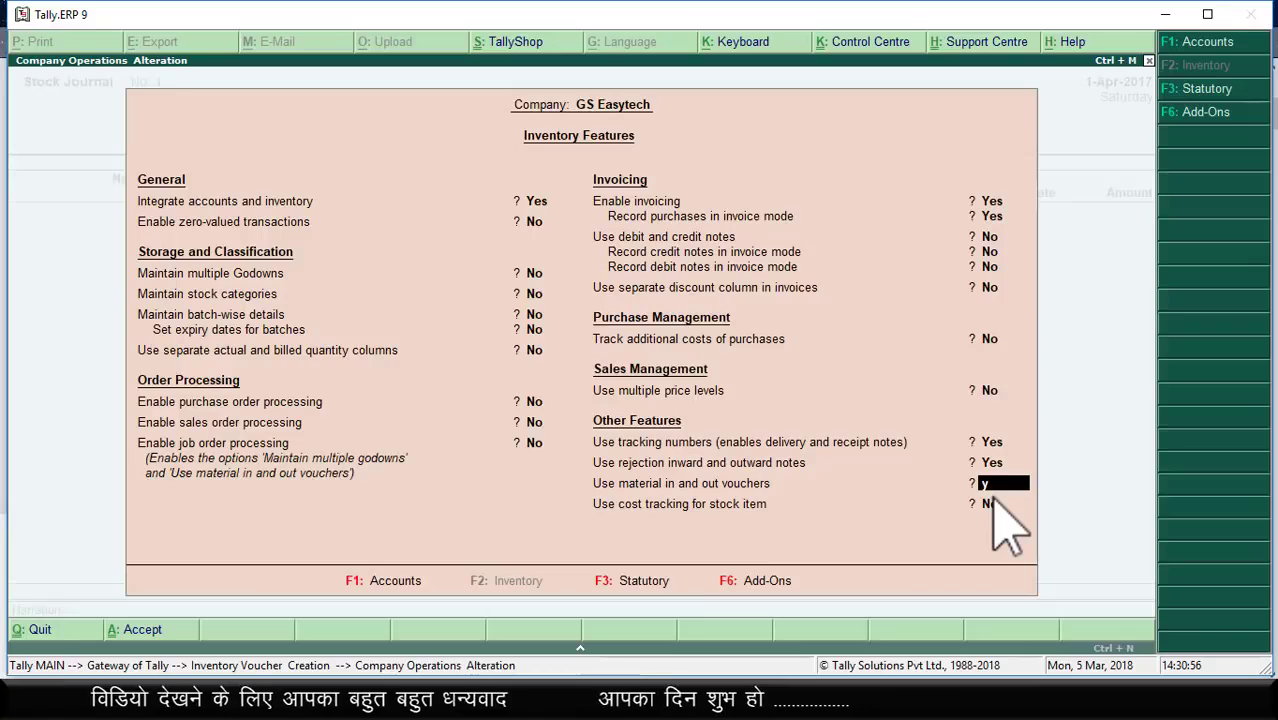
pyautogui.press('Return')
pyautogui.write('y')
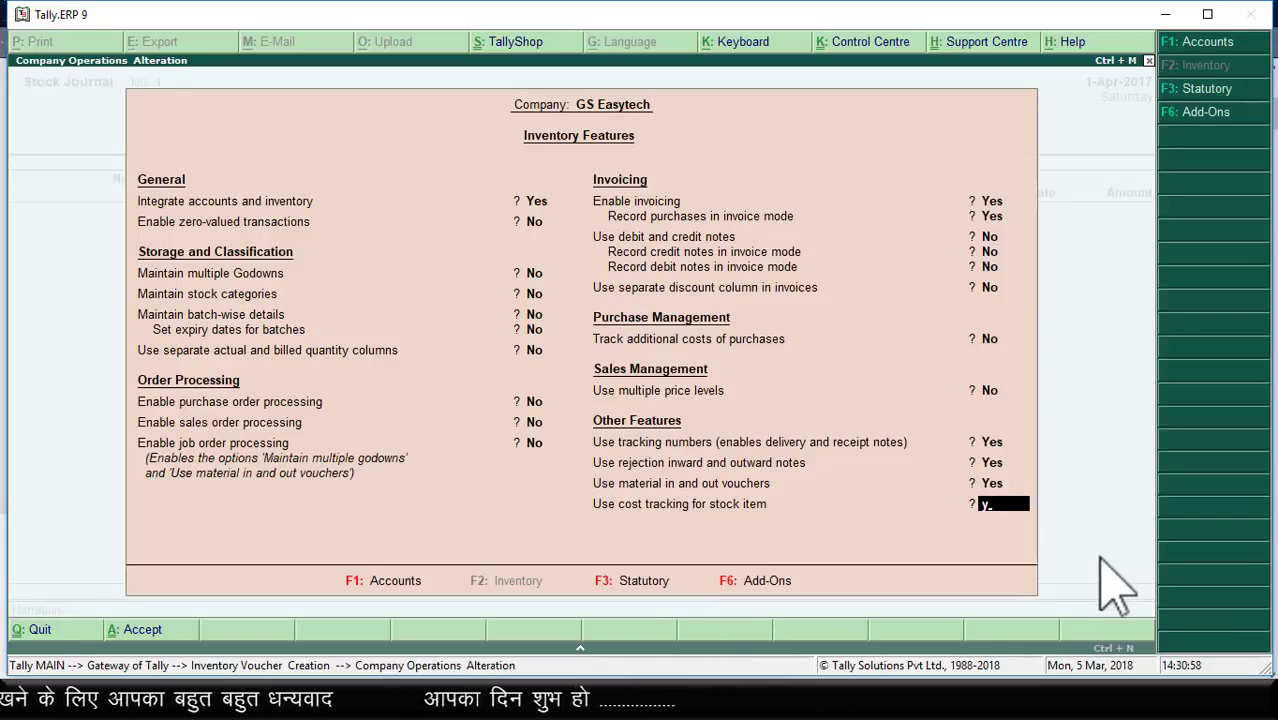
pyautogui.press('Return')
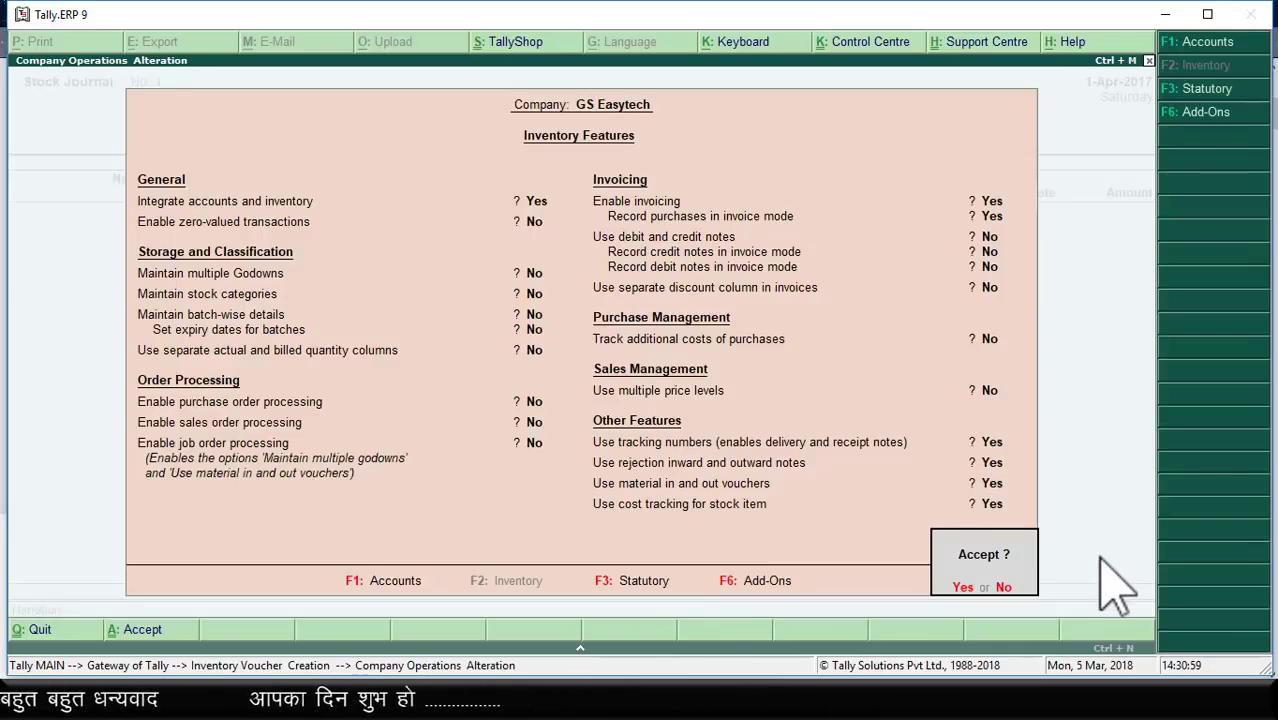
pyautogui.press('y')
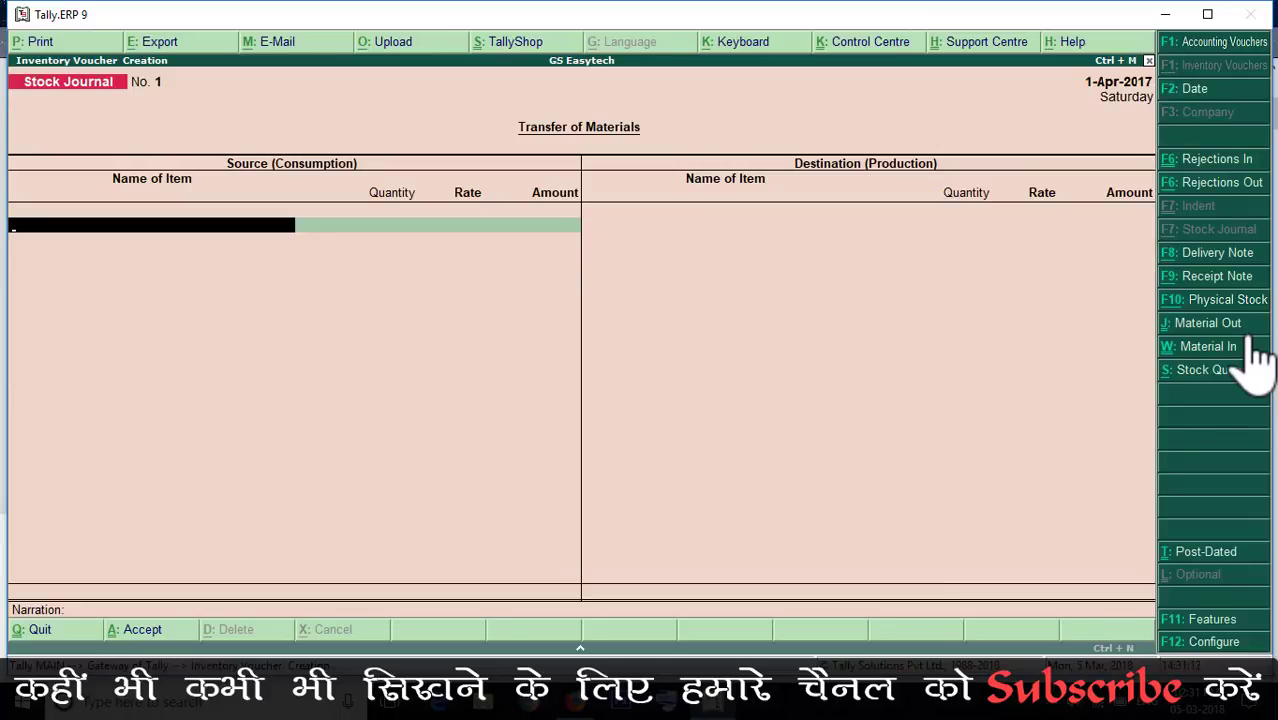
# Step: Quit inventory voucher creation, view the Balance Sheet report, and return to the Gateway of Tally
pyautogui.press('Escape')
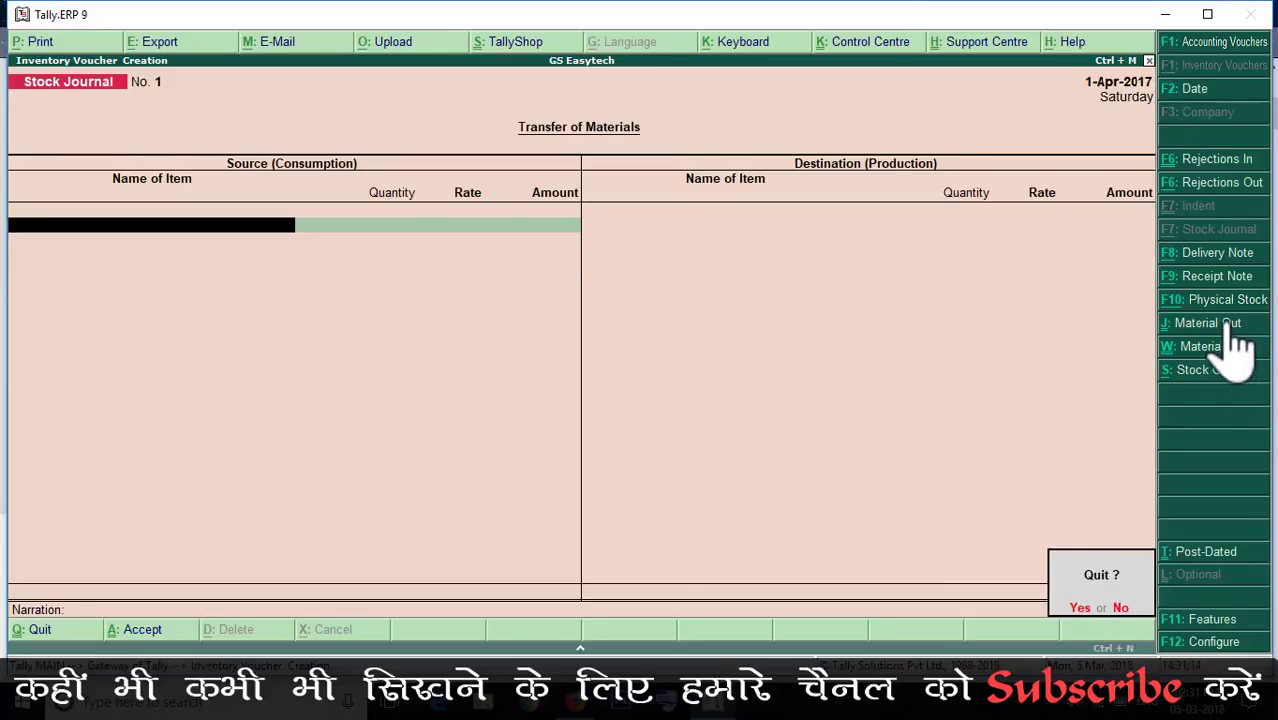
pyautogui.press('y')
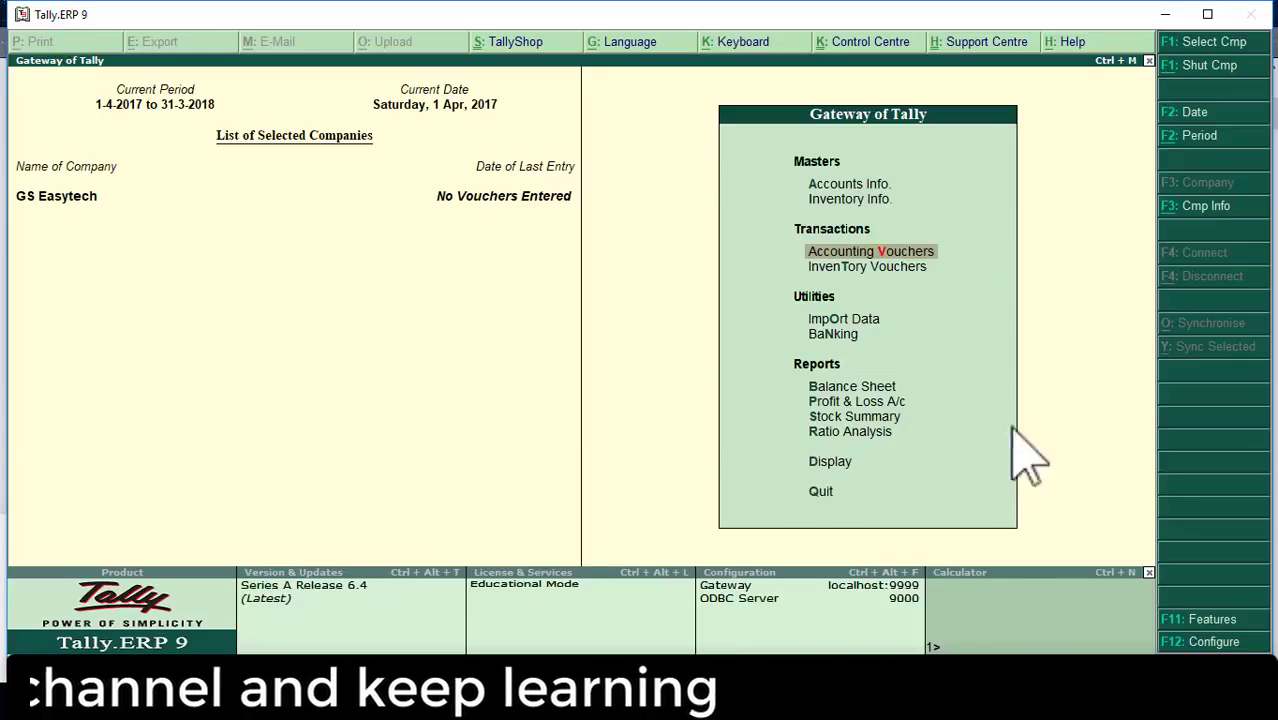
pyautogui.click(840, 392)
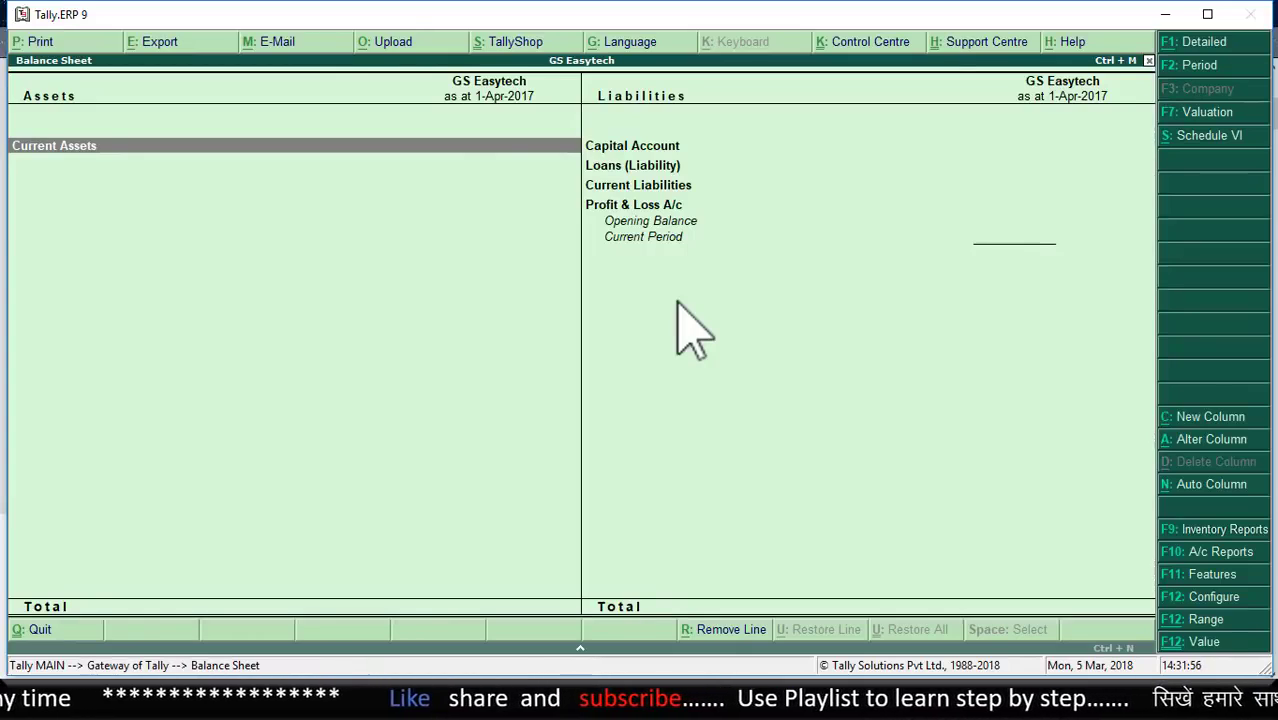
pyautogui.press('Escape')
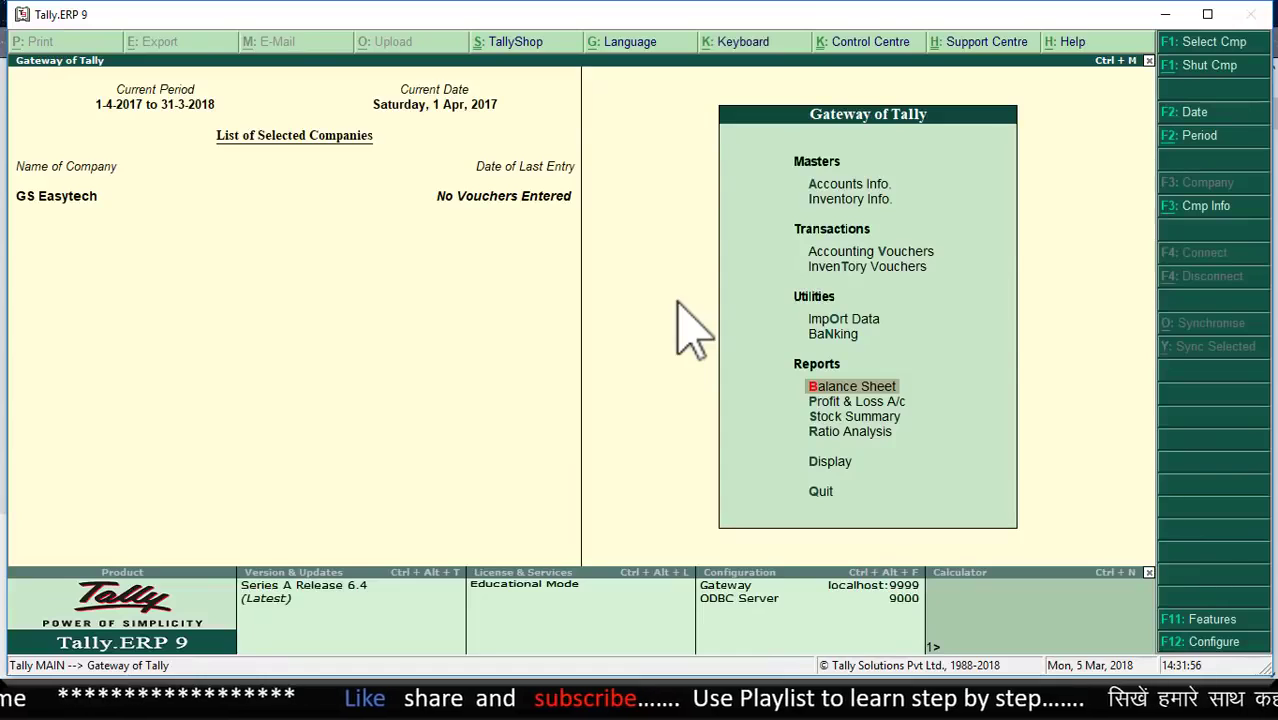
# Step: Open accounting voucher entry and view the Contra, Payment, Receipt, Sales and Purchase voucher screens in turn
pyautogui.click(903, 252)
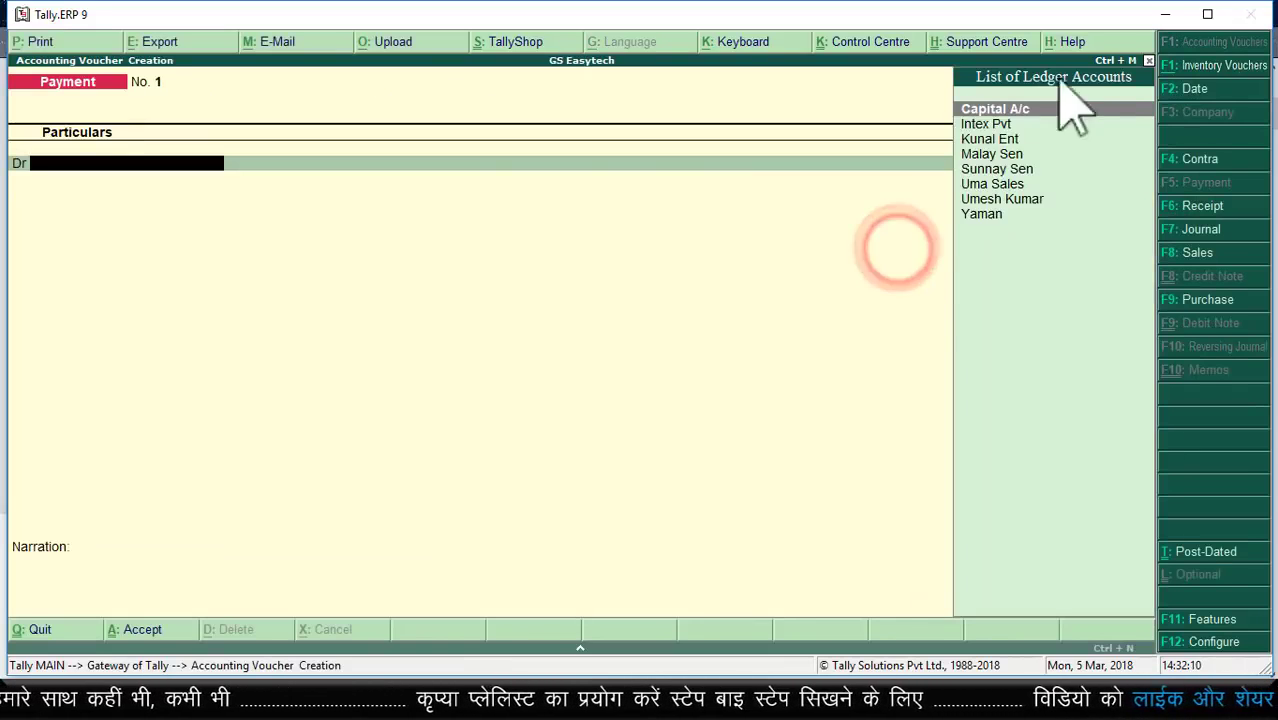
pyautogui.click(1199, 160)
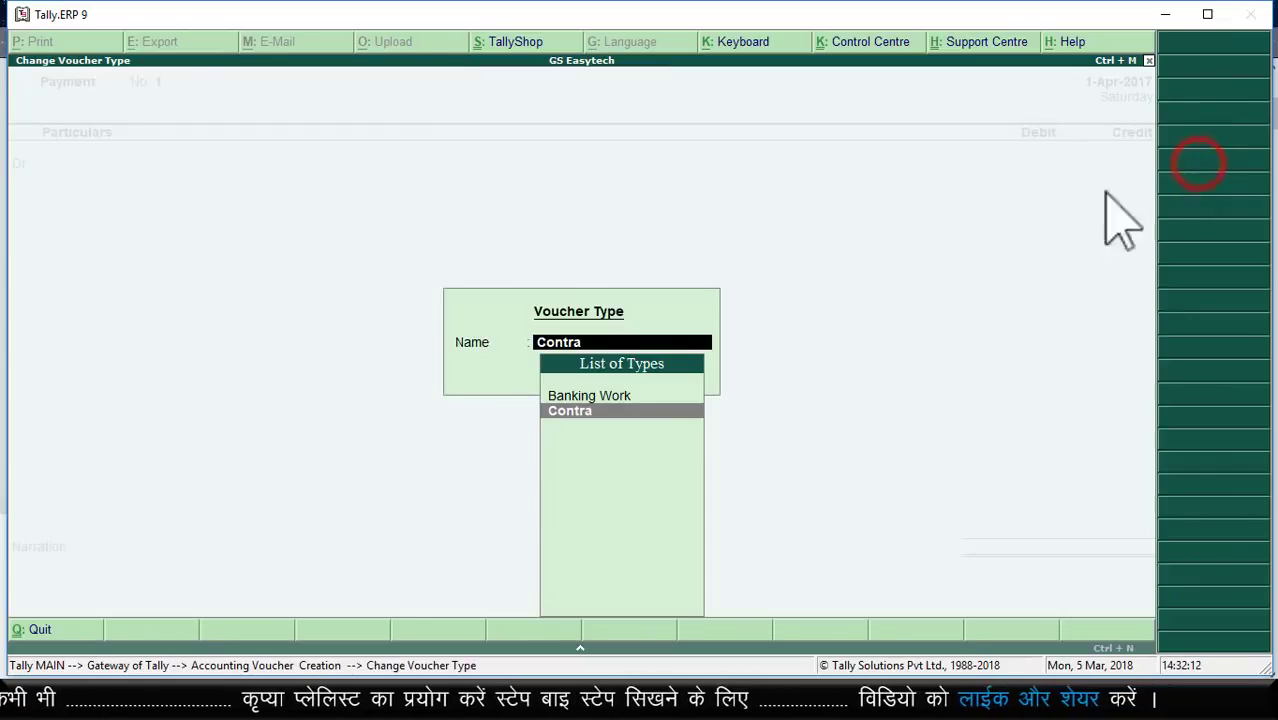
pyautogui.click(556, 411)
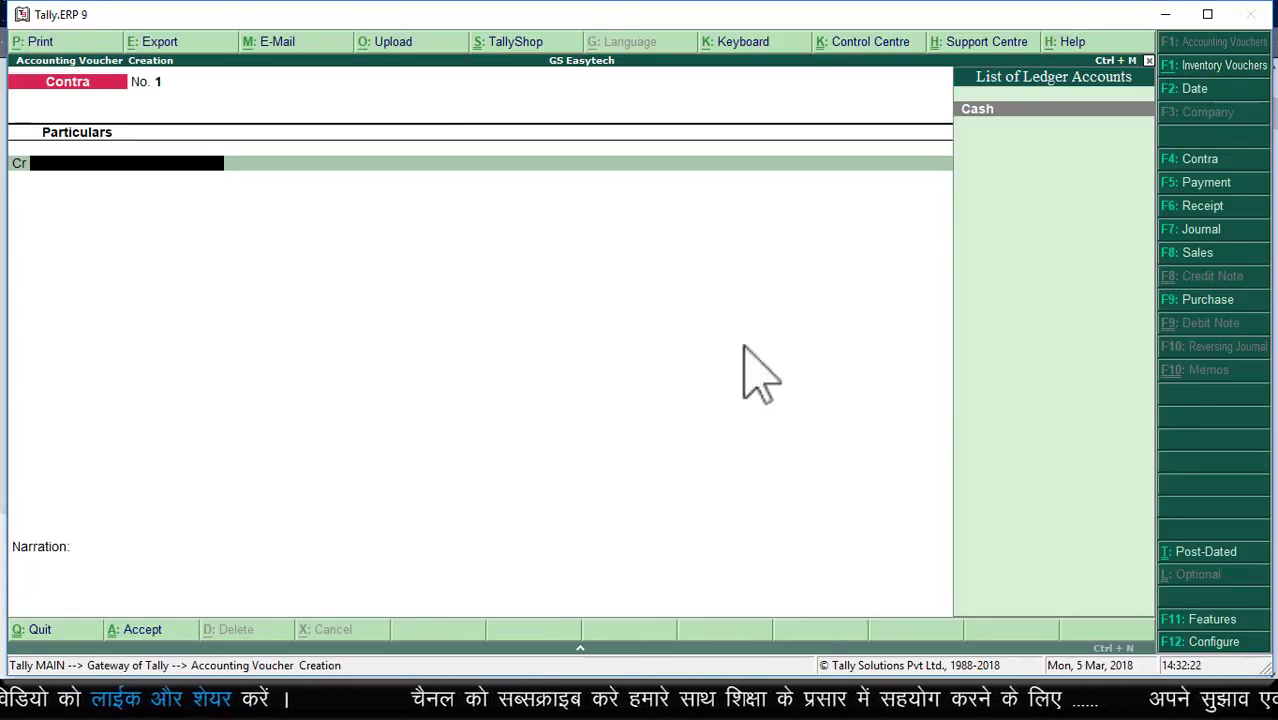
pyautogui.click(1222, 183)
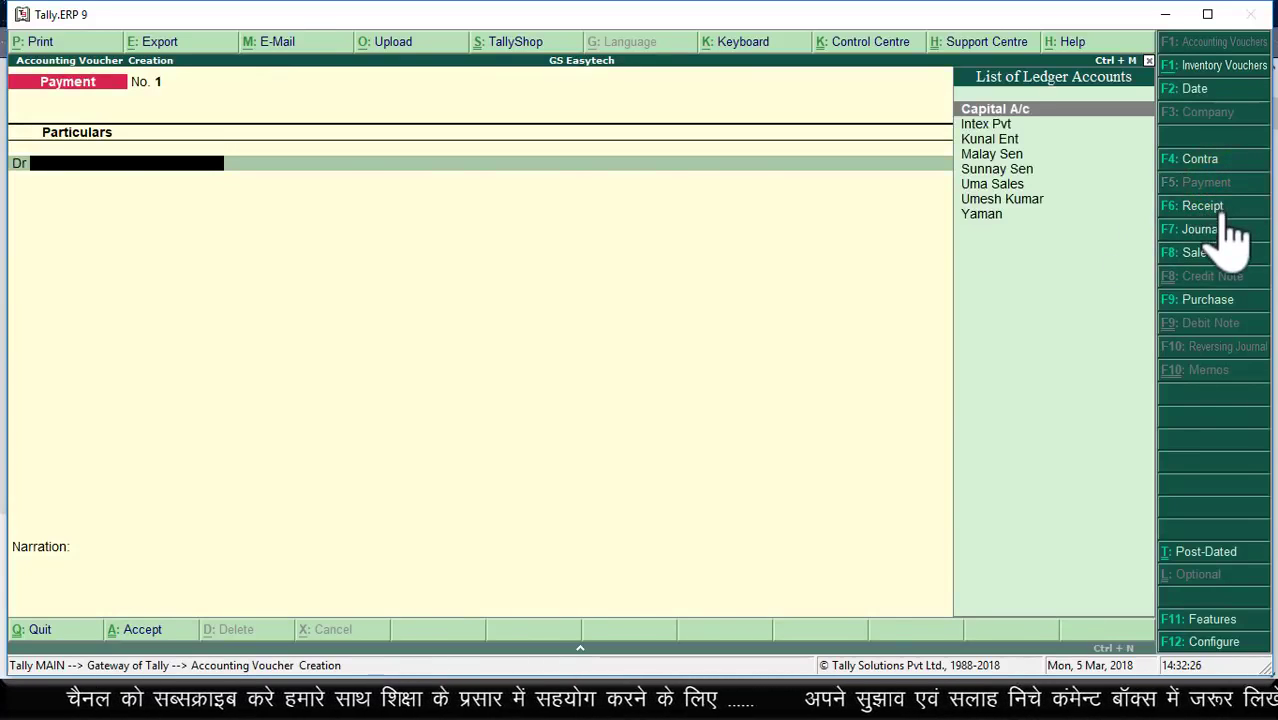
pyautogui.click(1205, 207)
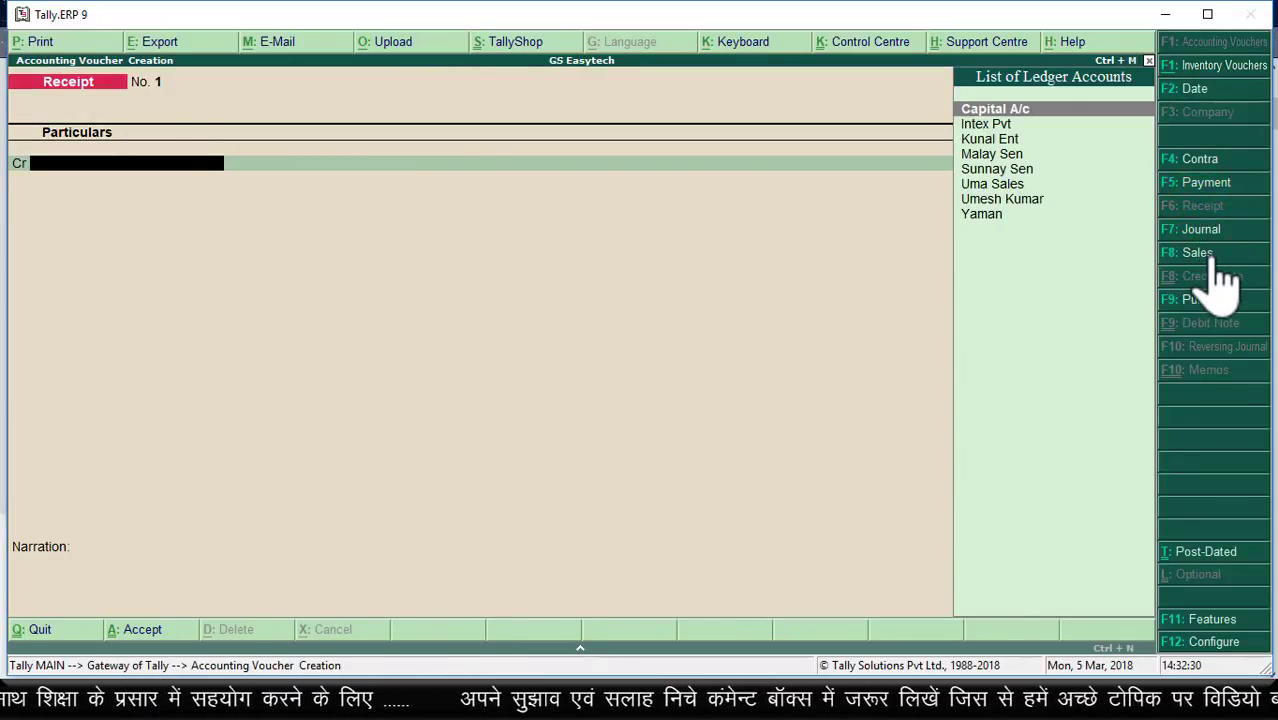
pyautogui.click(1208, 255)
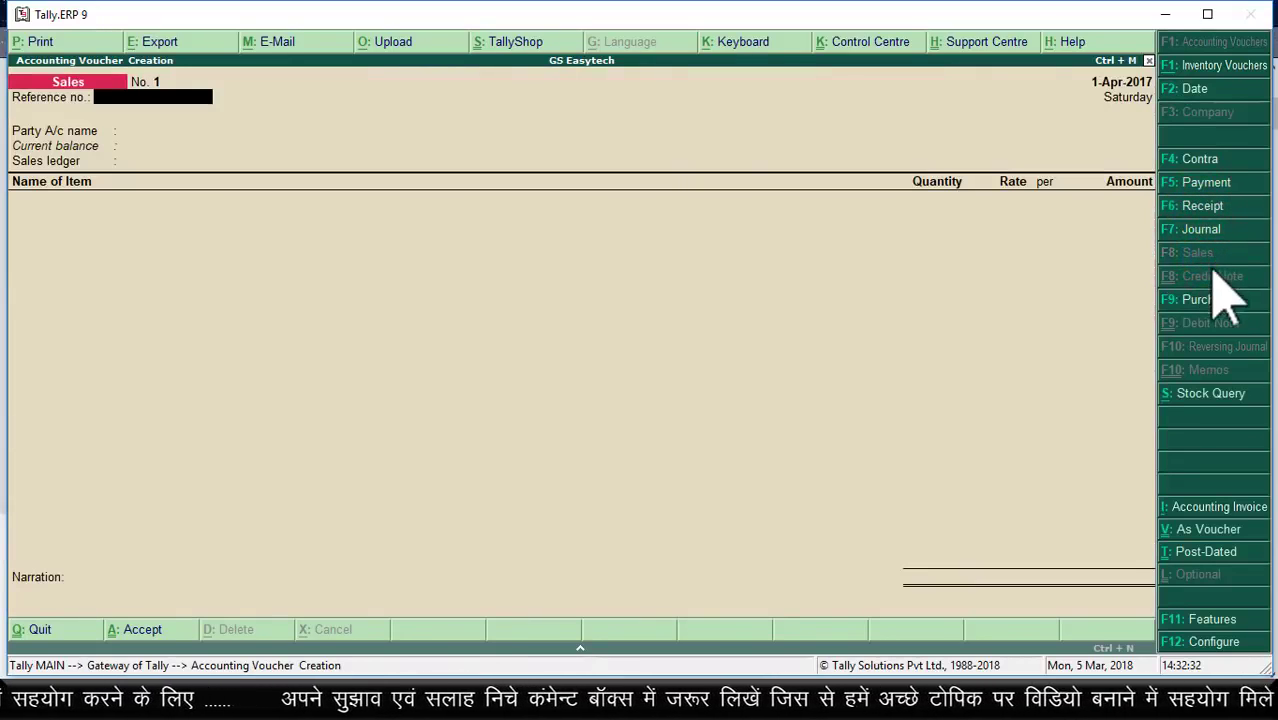
pyautogui.click(1225, 304)
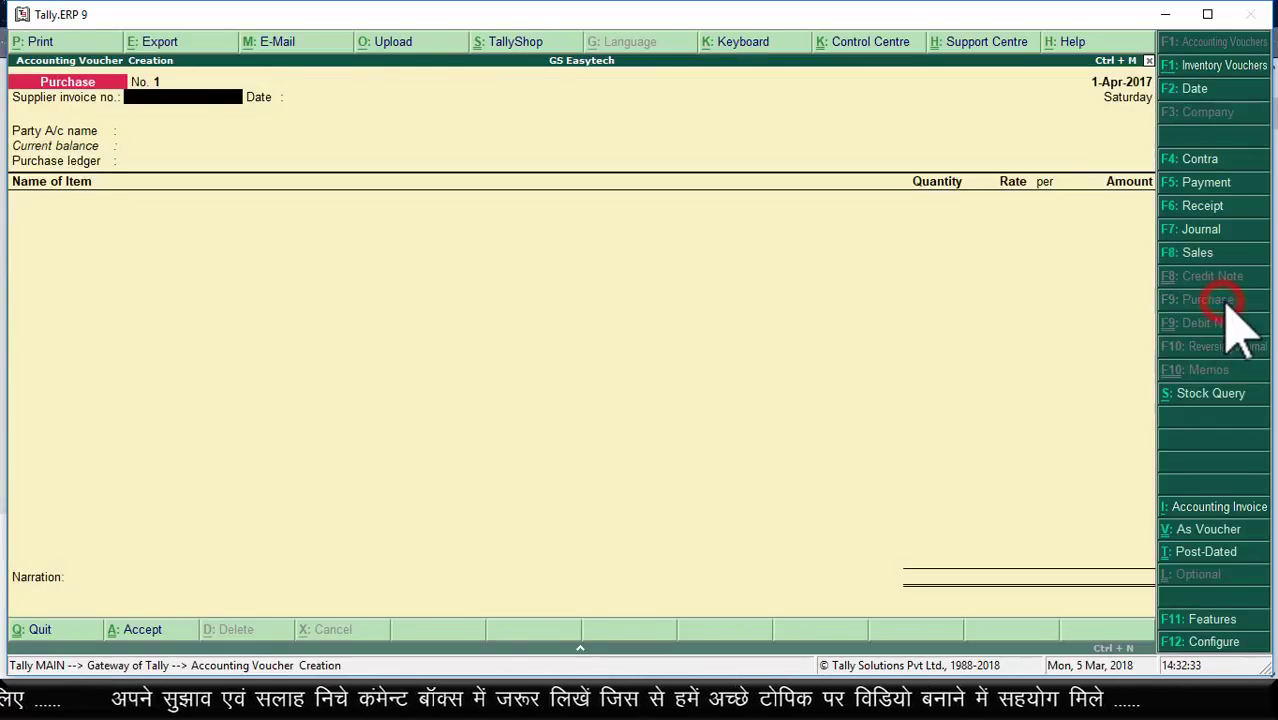
# Step: Switch to inventory vouchers and view the Delivery Note, Receipt Note, Stock Journal and Material In voucher screens
pyautogui.click(1228, 68)
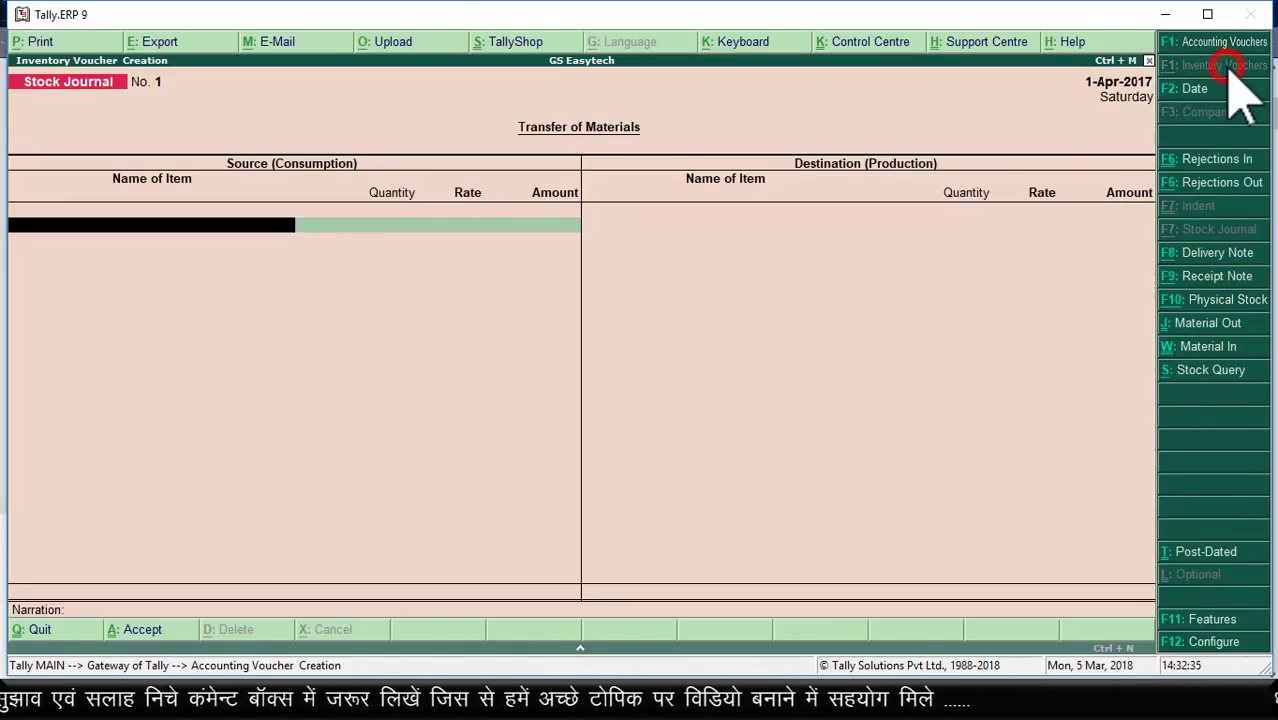
pyautogui.click(1228, 256)
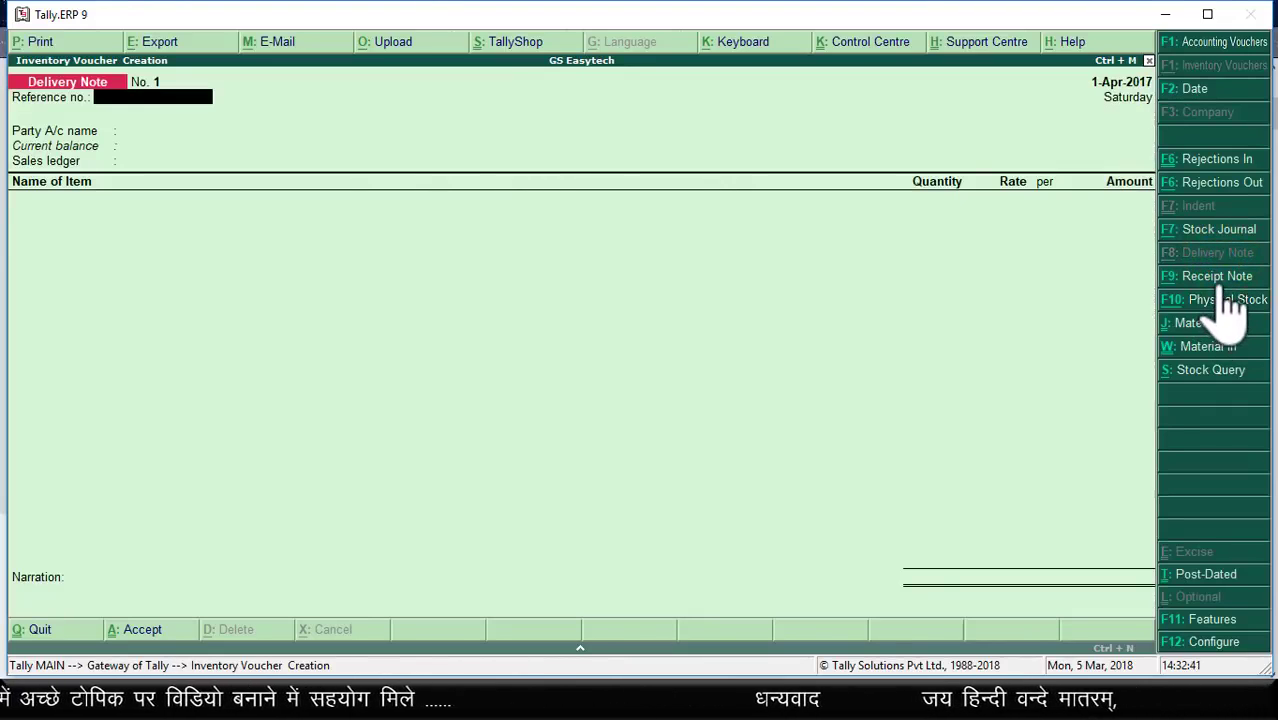
pyautogui.click(1220, 278)
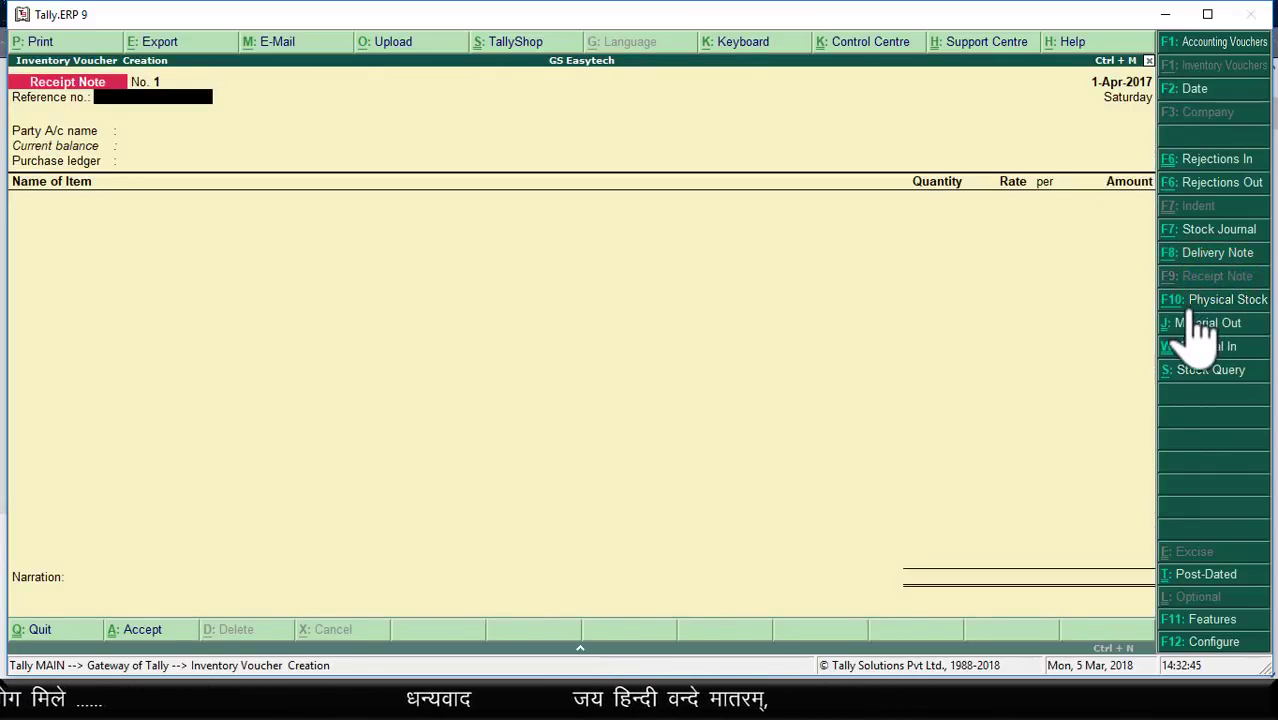
pyautogui.click(1216, 232)
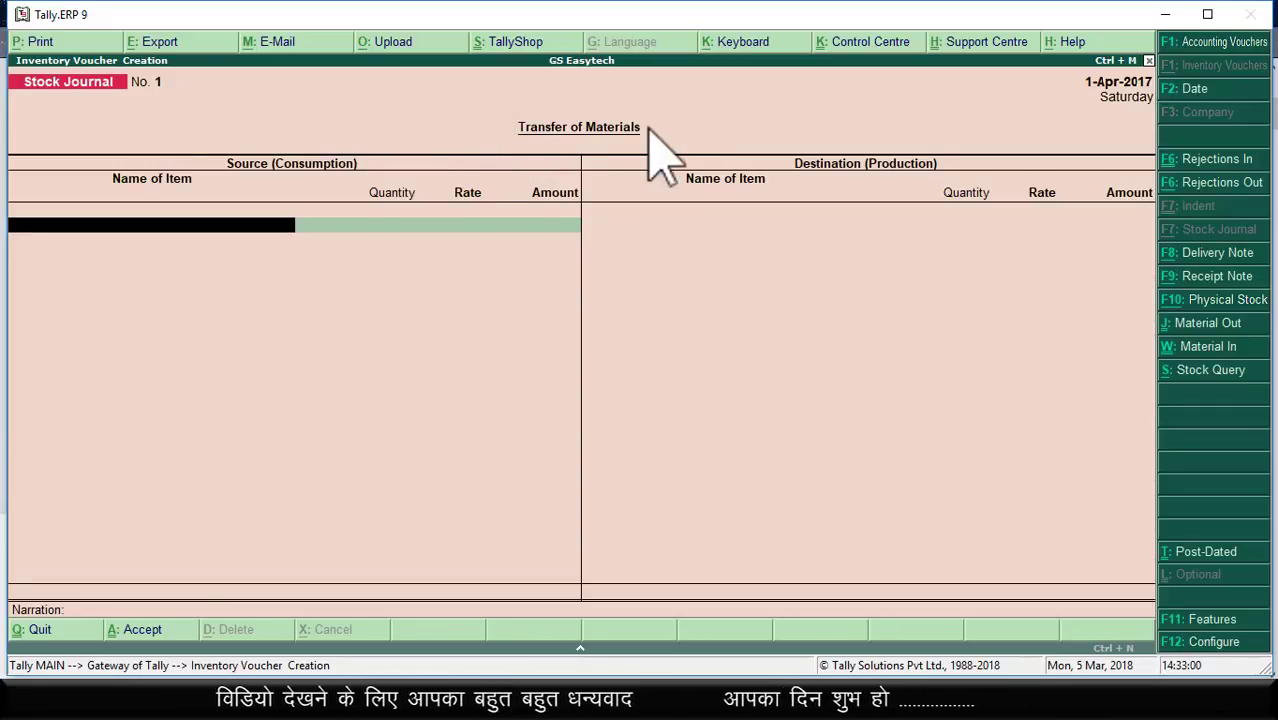
pyautogui.click(1241, 346)
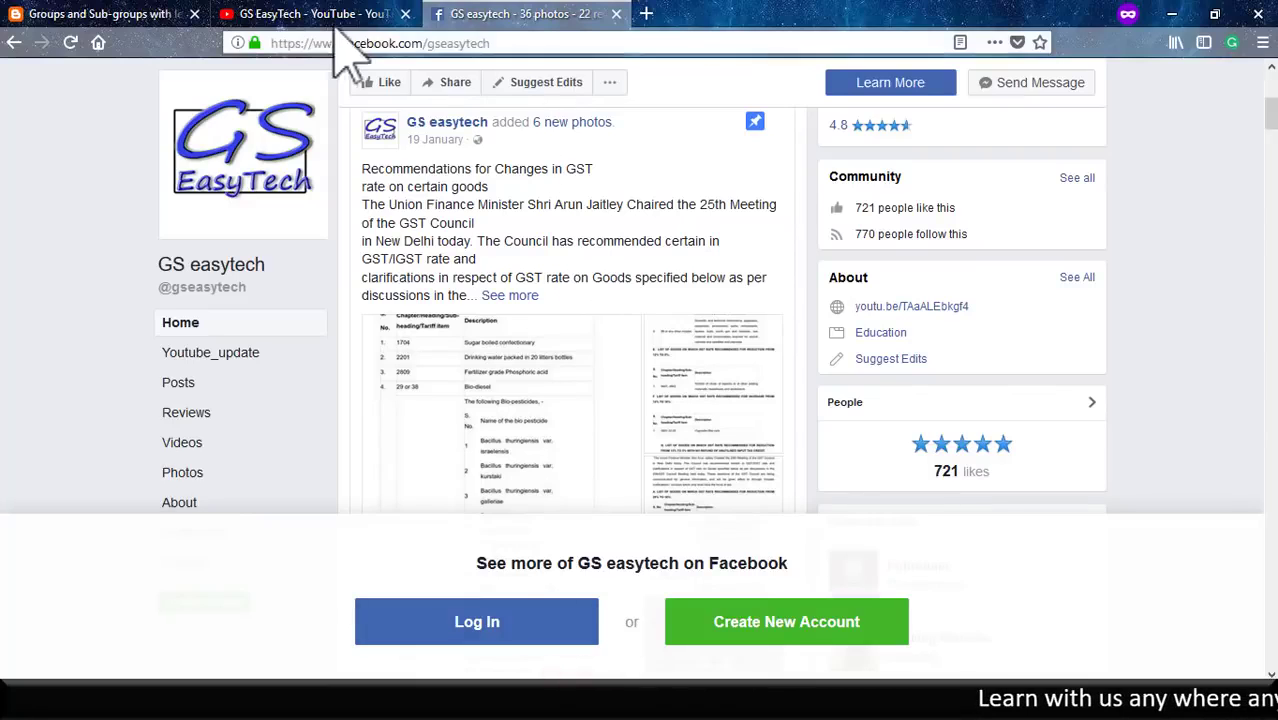
# Step: Show the playlists of the GS EasyTech YouTube channel in the browser
pyautogui.click(285, 13)
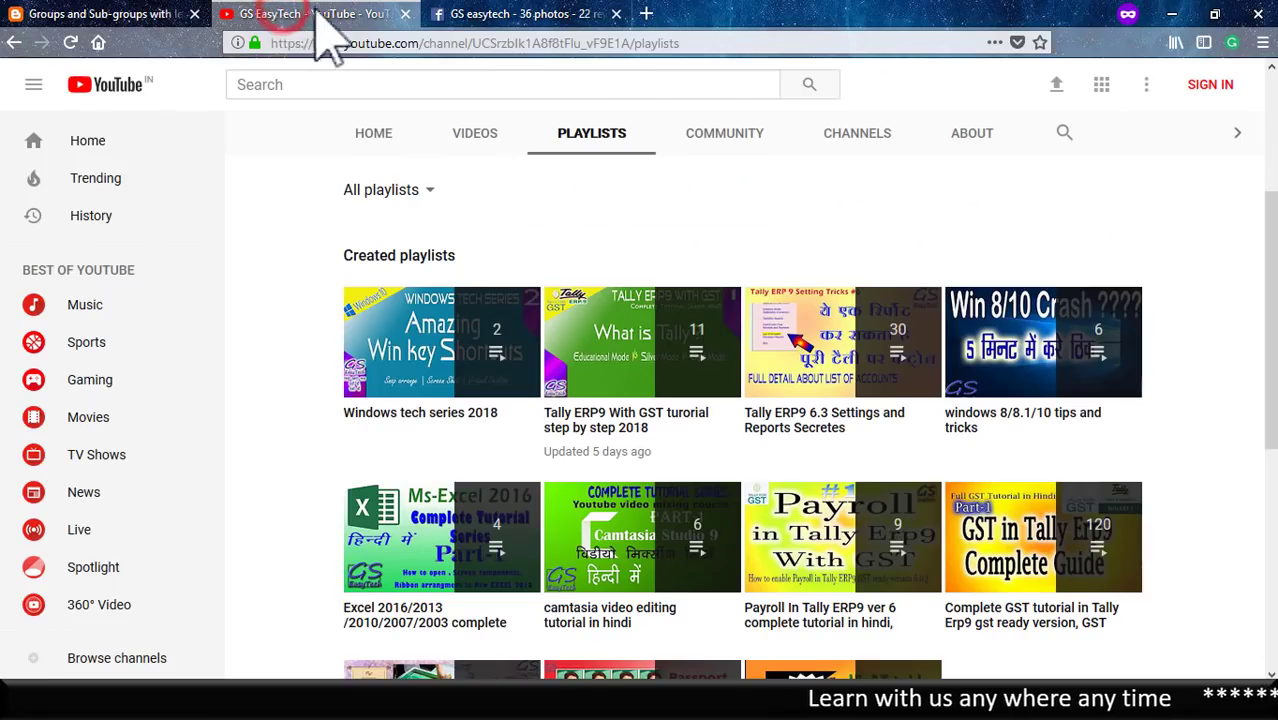